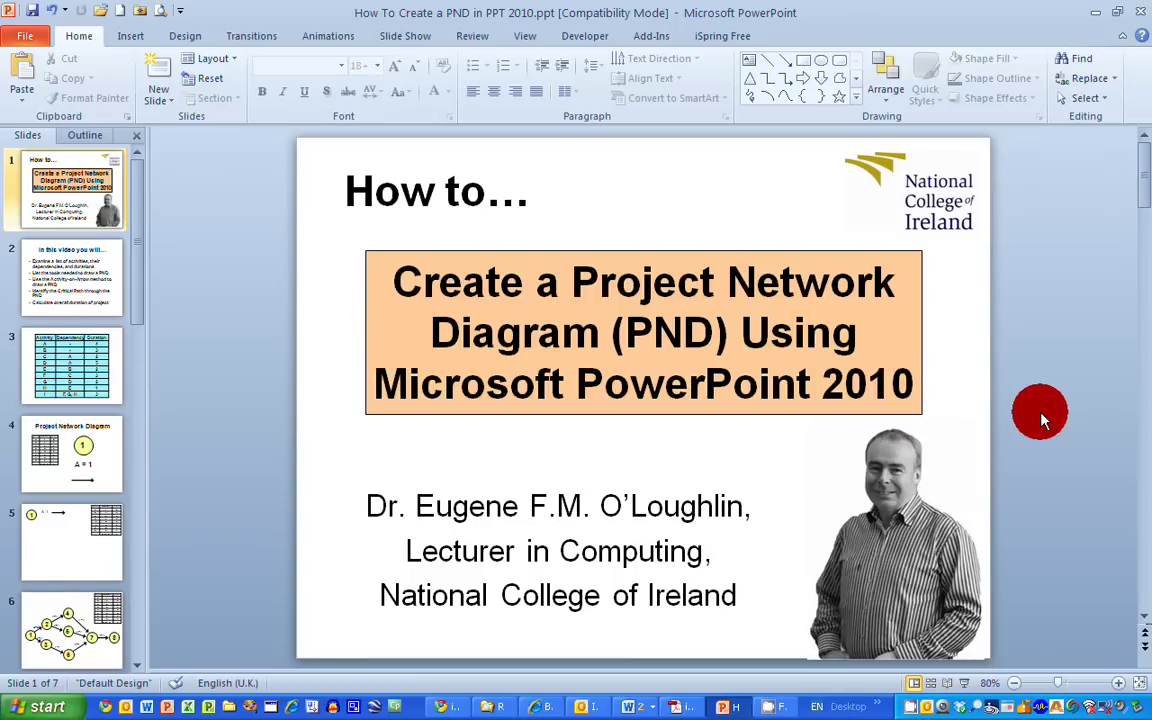
# - Scroll to slide 2, 'In this video you will…', which lists five PND objectives
pyautogui.scroll(-1, 1040, 420)
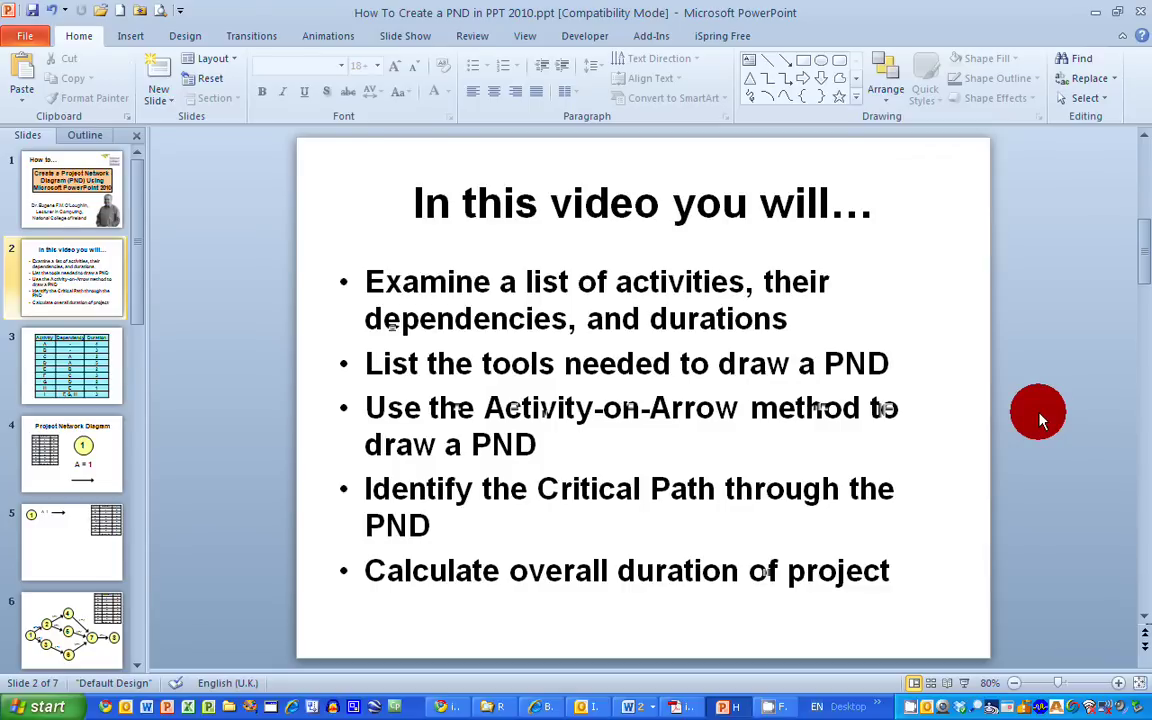
# - Scroll to slide 3, the table of activities A–I with their dependencies and durations
pyautogui.scroll(-1, 1038, 418)
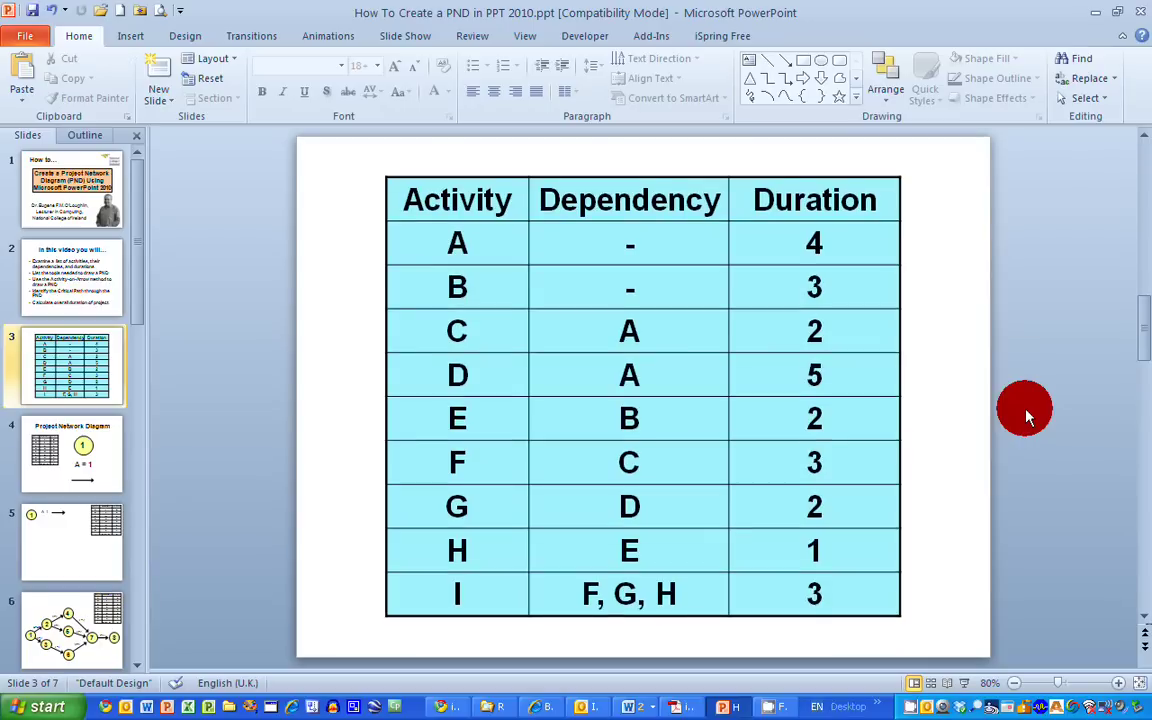
# - Review slide 4's yellow node circle, A = 1 label and arrow, then continue to slide 5
pyautogui.scroll(-1, 1025, 416)
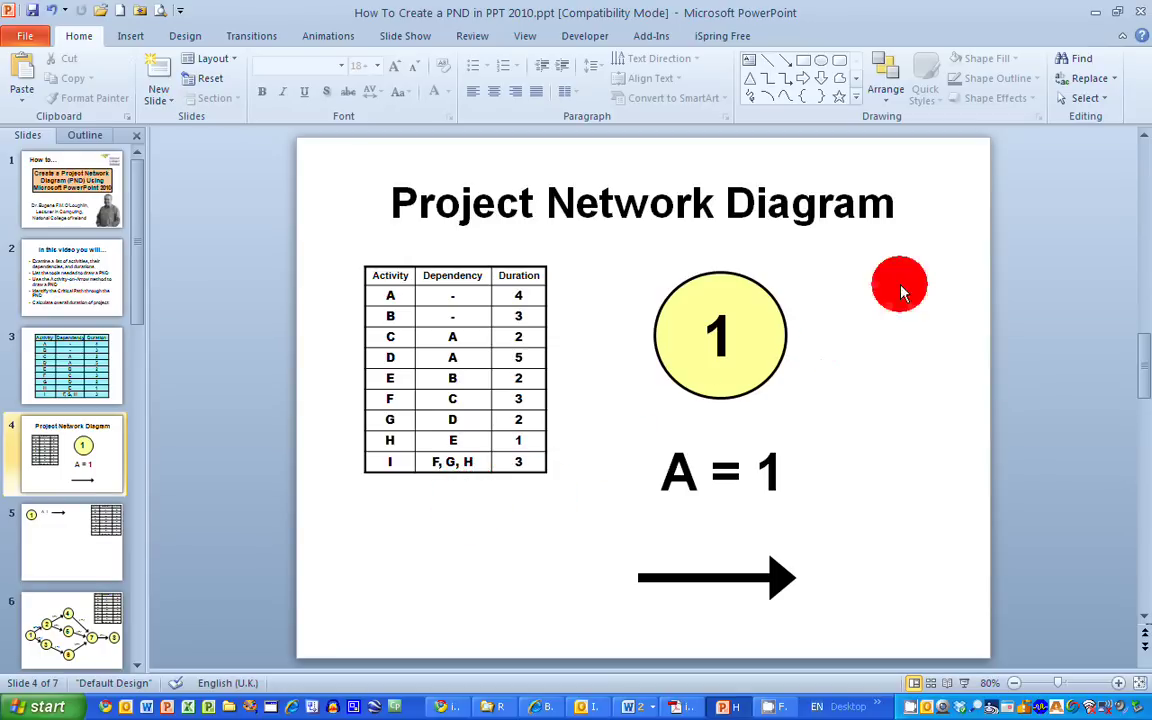
pyautogui.click(771, 298)
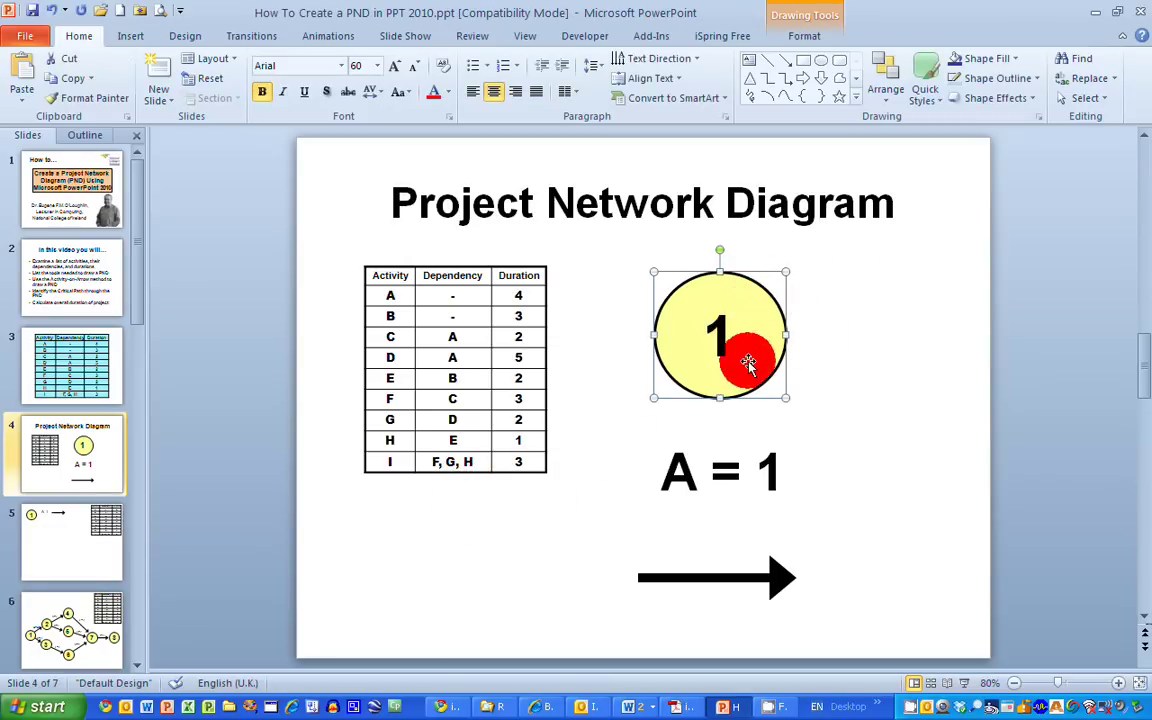
pyautogui.click(782, 450)
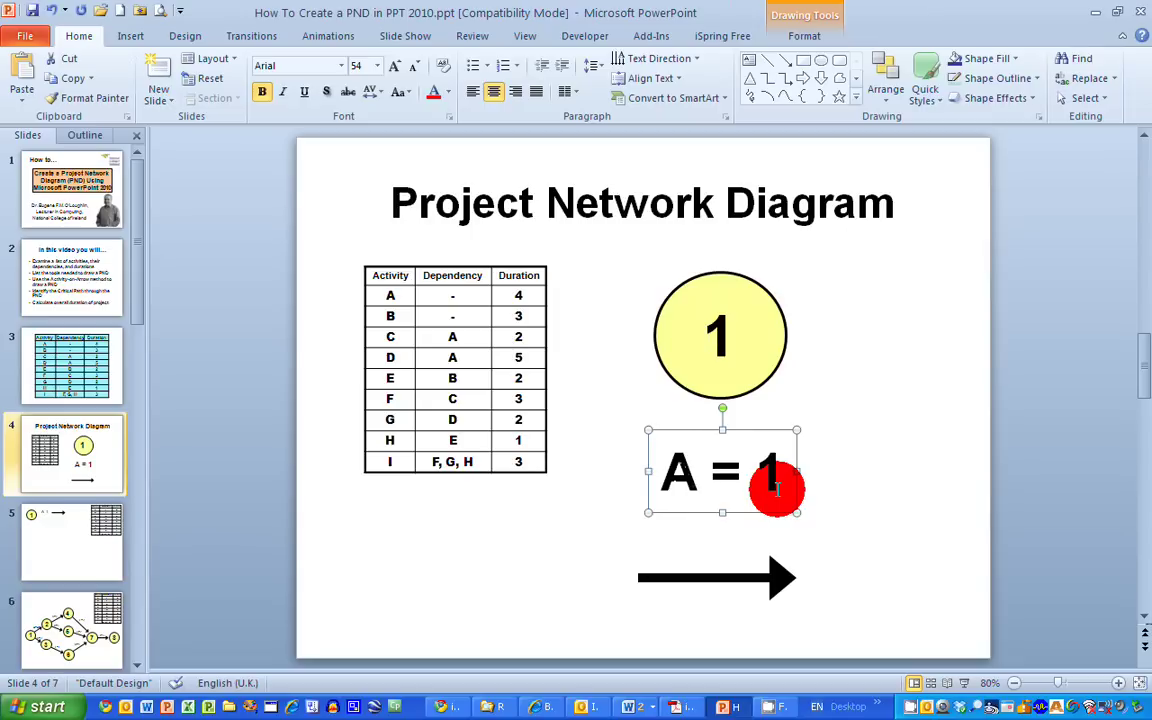
pyautogui.click(729, 577)
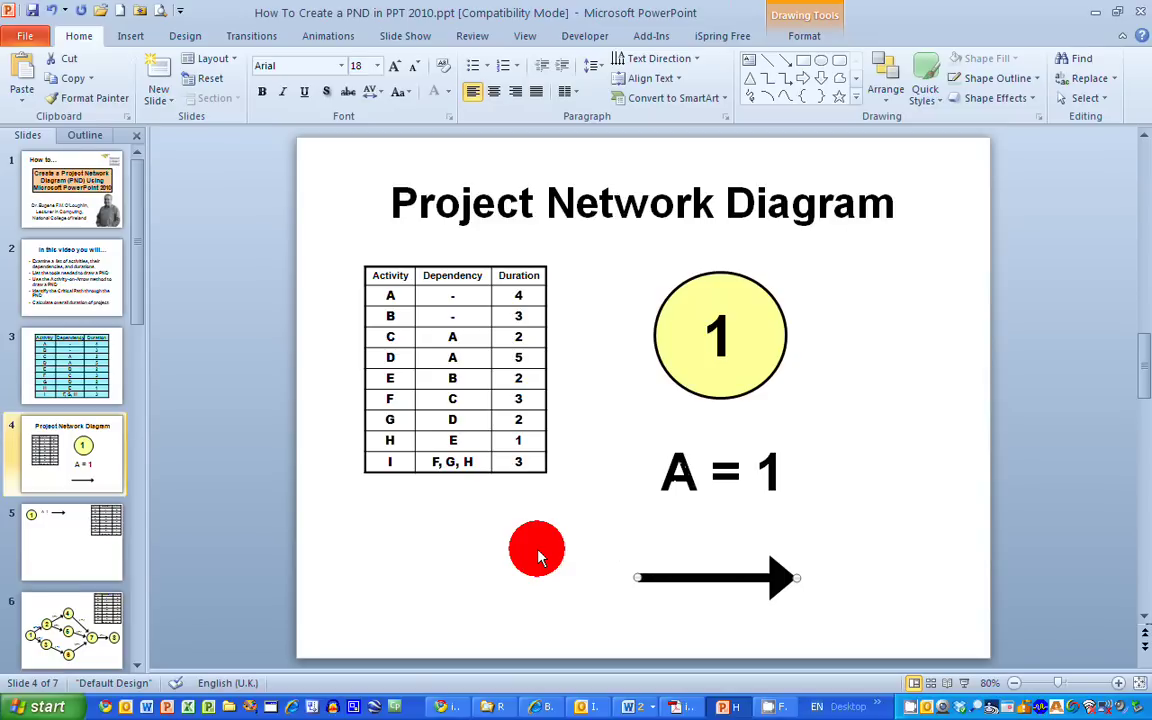
pyautogui.scroll(-2, 535, 550)
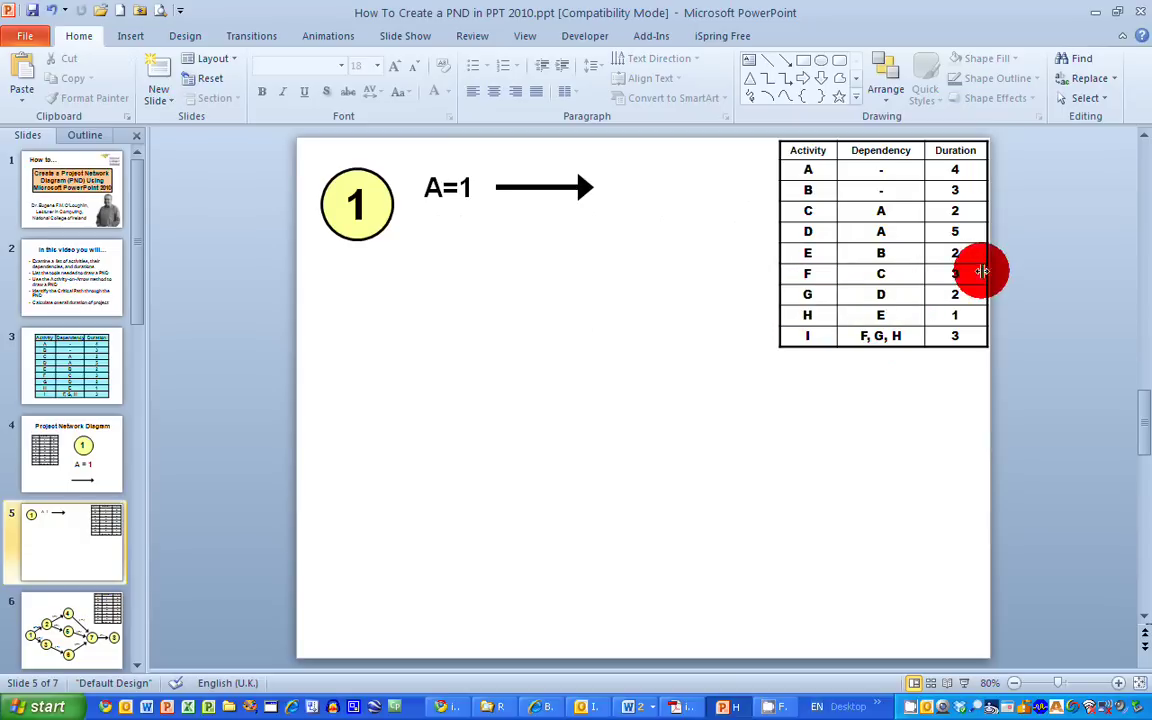
# - Copy node 1 to the lower left of slide 5 and add two arrows leading out of it
pyautogui.click(373, 188)
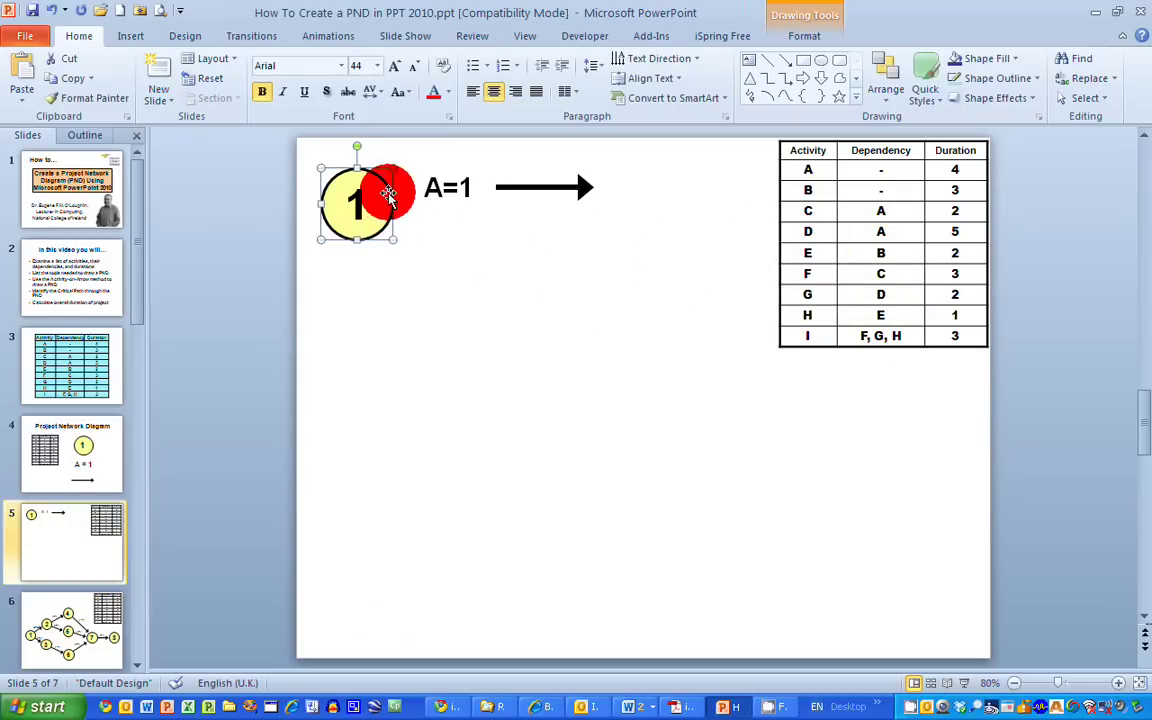
pyautogui.click(441, 180)
pyautogui.click(536, 186)
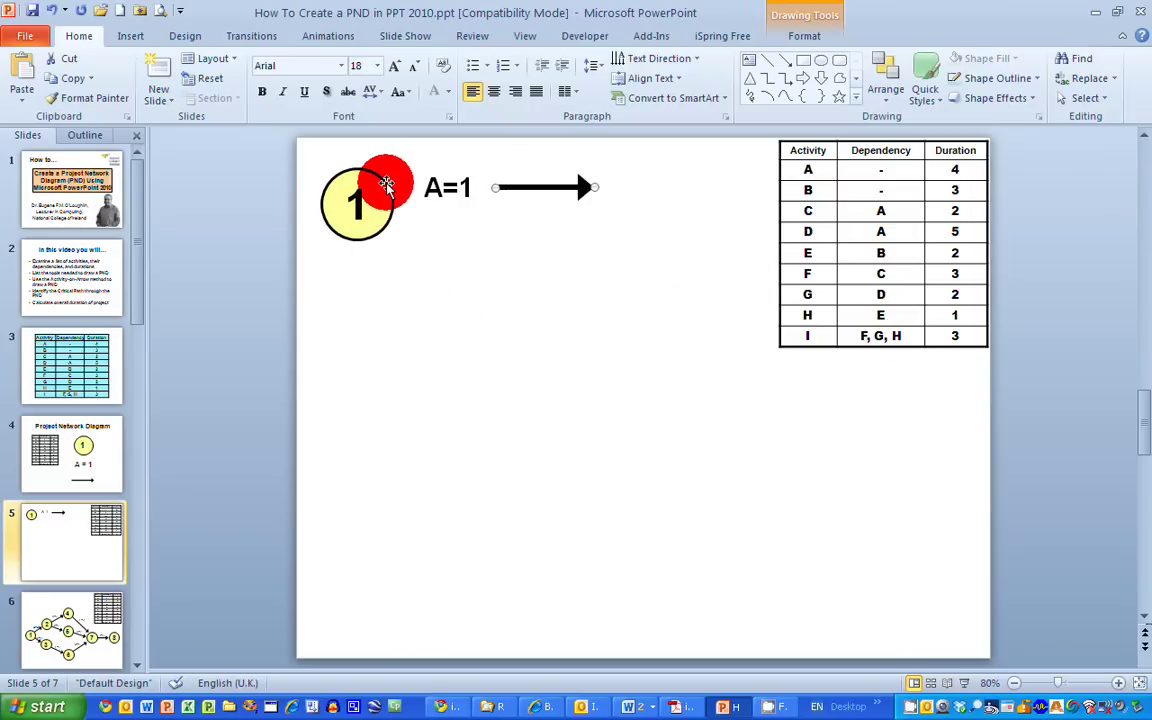
pyautogui.click(382, 178)
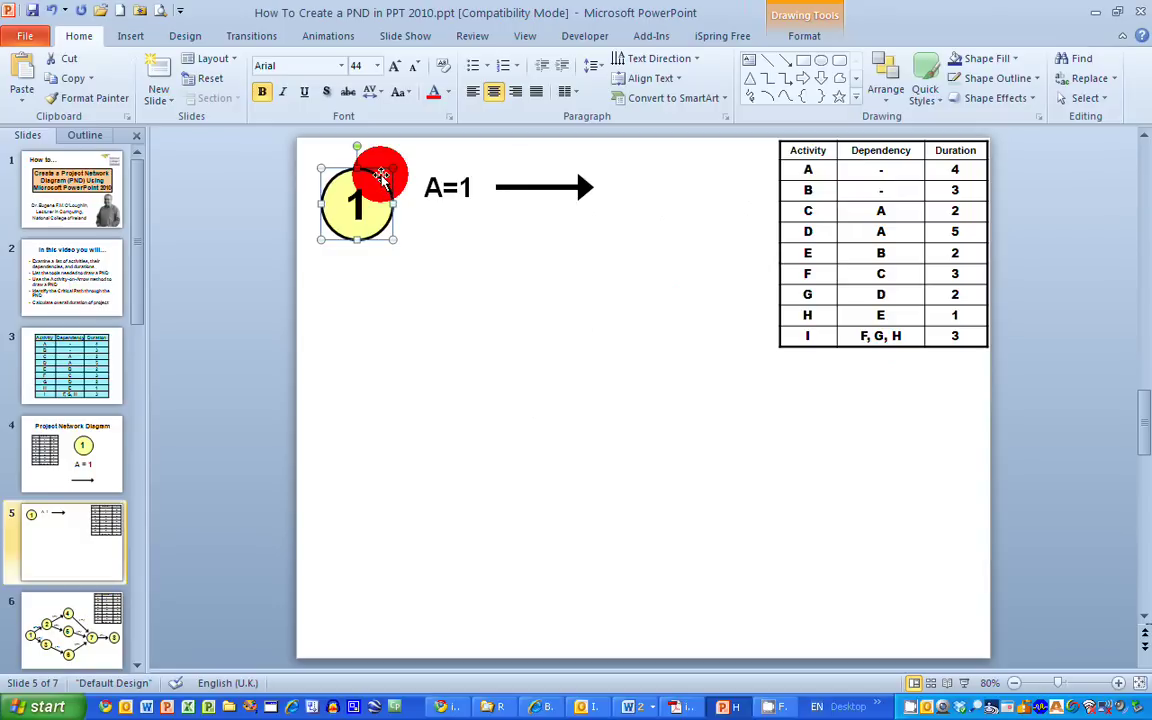
pyautogui.hotkey('ctrl', 'v')
pyautogui.moveTo(382, 176); pyautogui.dragTo(350, 442)
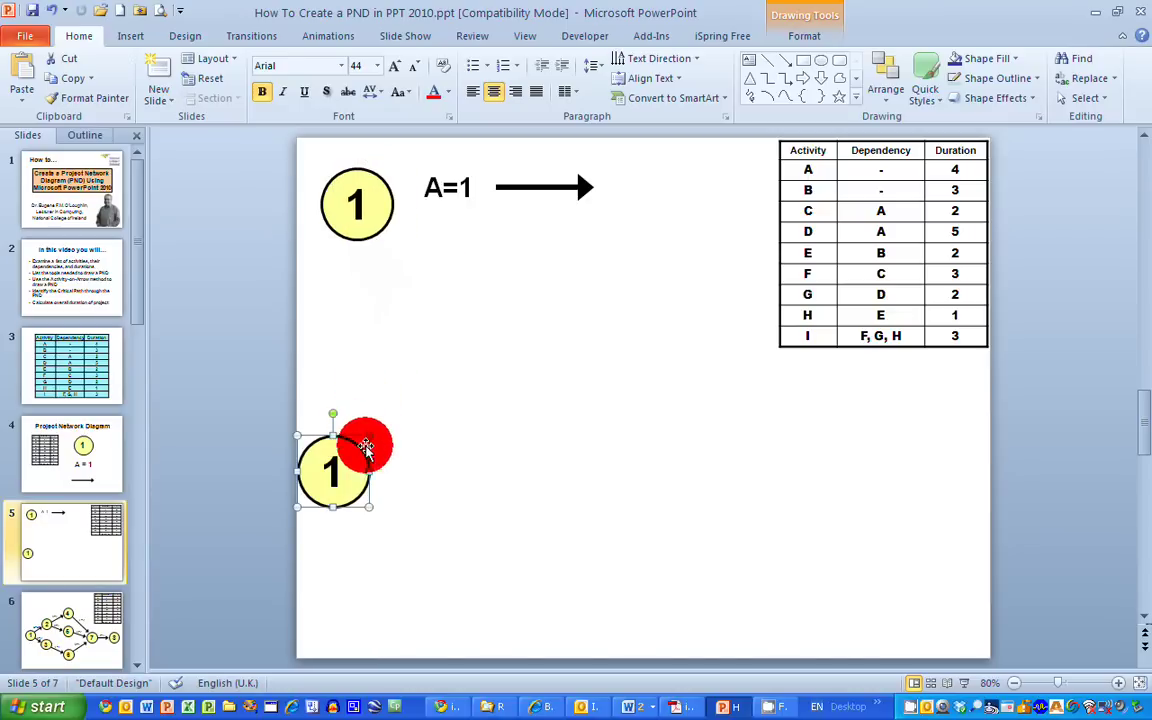
pyautogui.click(543, 188)
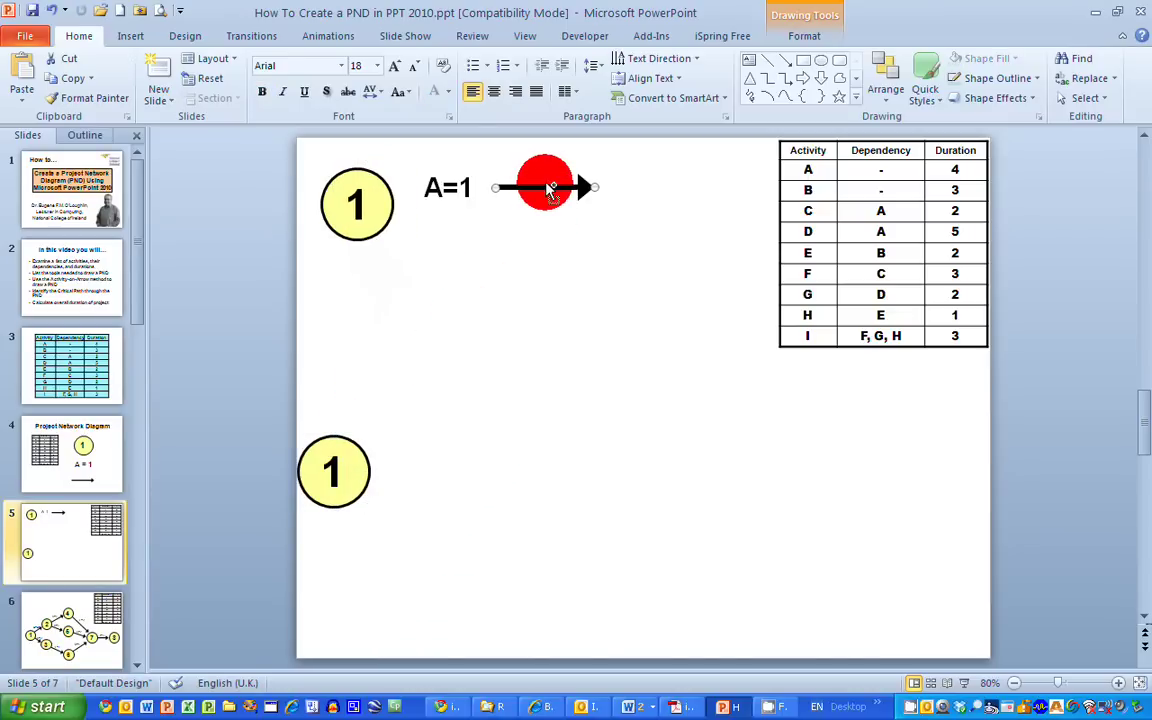
pyautogui.moveTo(549, 187); pyautogui.dragTo(416, 419)
pyautogui.click(528, 189)
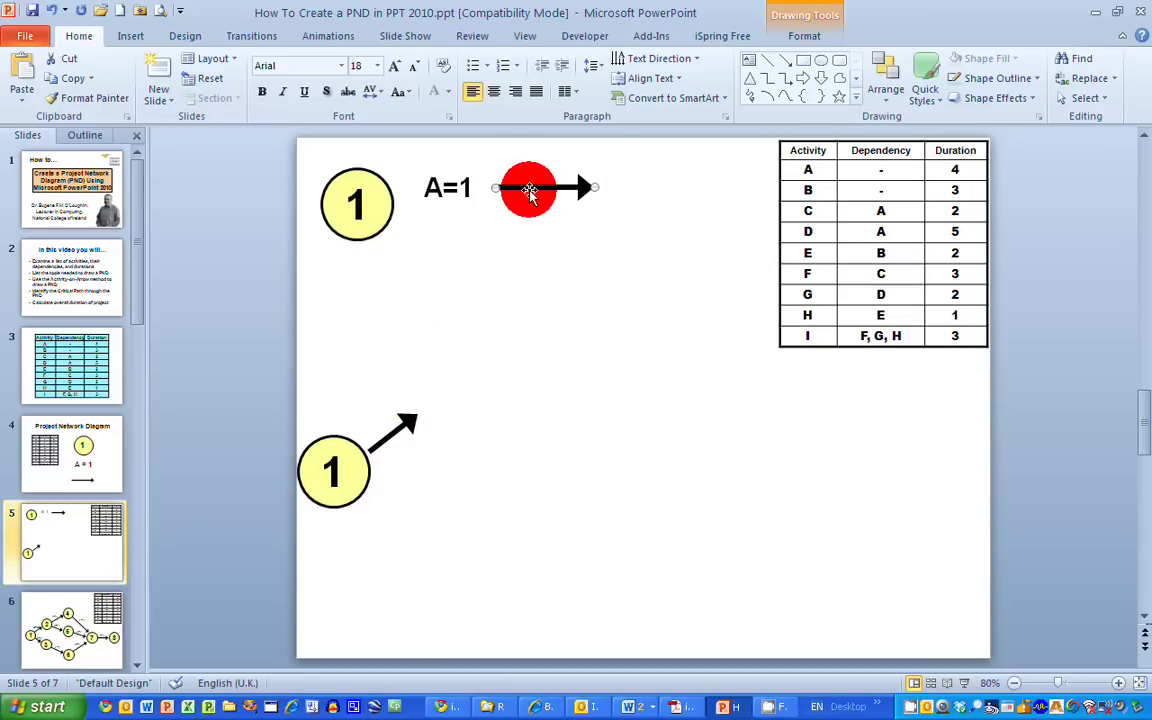
pyautogui.hotkey('ctrl', 'd')
pyautogui.moveTo(540, 207); pyautogui.dragTo(432, 516)
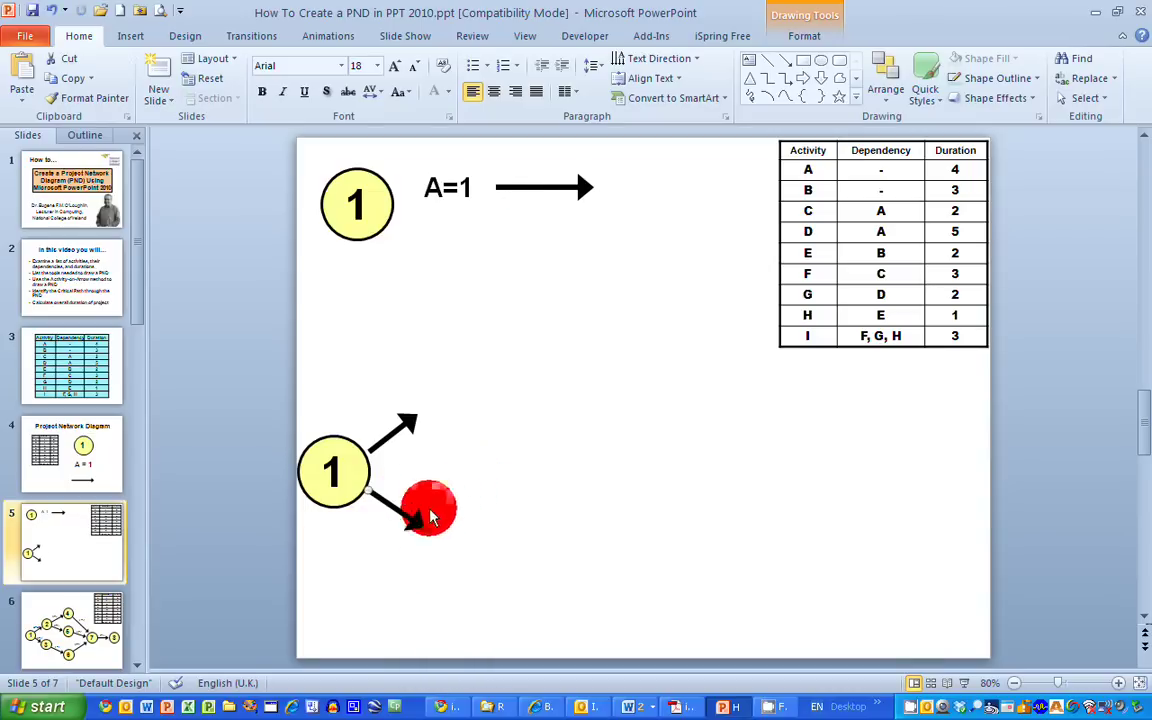
# - Add circles numbered 2 and 3 at the tips of the upper and lower arrows
pyautogui.click(380, 174)
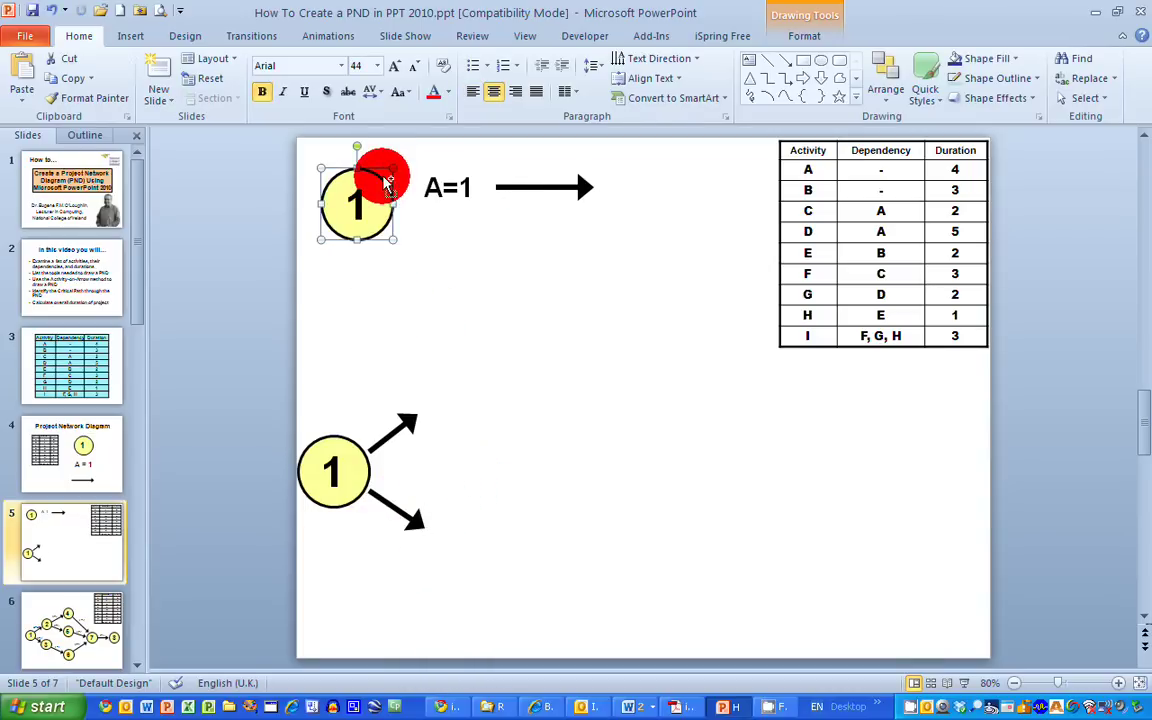
pyautogui.hotkey('ctrl', 'd')
pyautogui.moveTo(383, 176); pyautogui.dragTo(468, 361)
pyautogui.write('2')
pyautogui.click(578, 428)
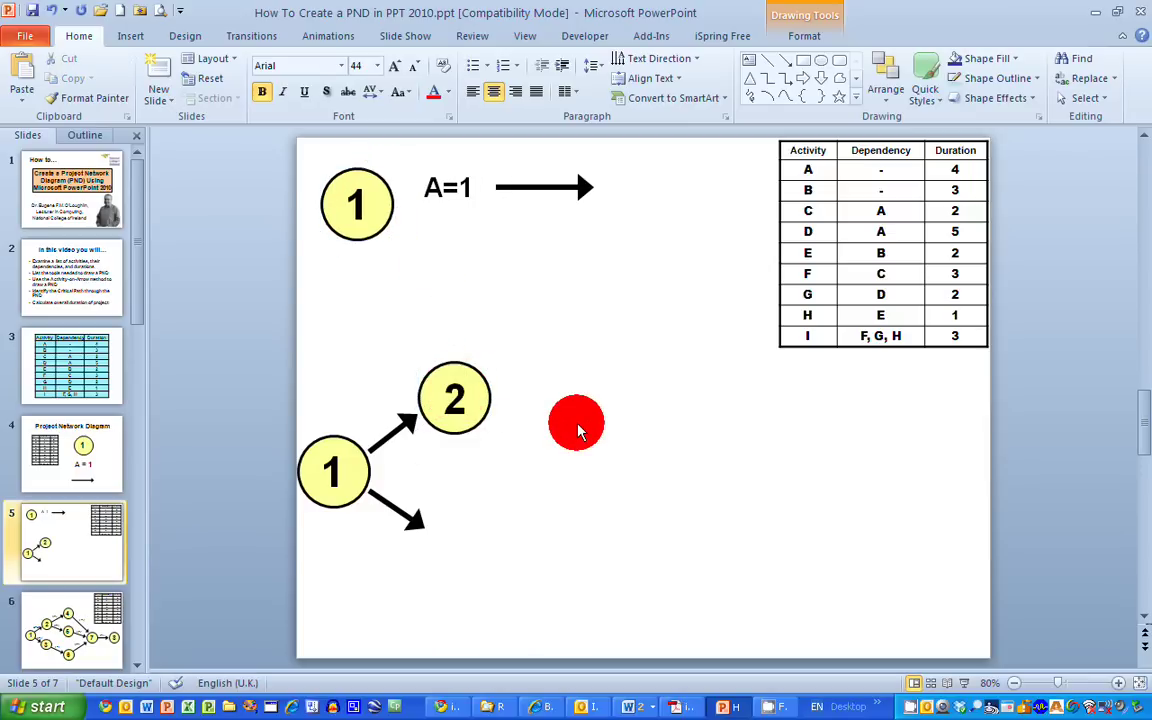
pyautogui.hotkey('ctrl', 'v')
pyautogui.moveTo(383, 186); pyautogui.dragTo(461, 543)
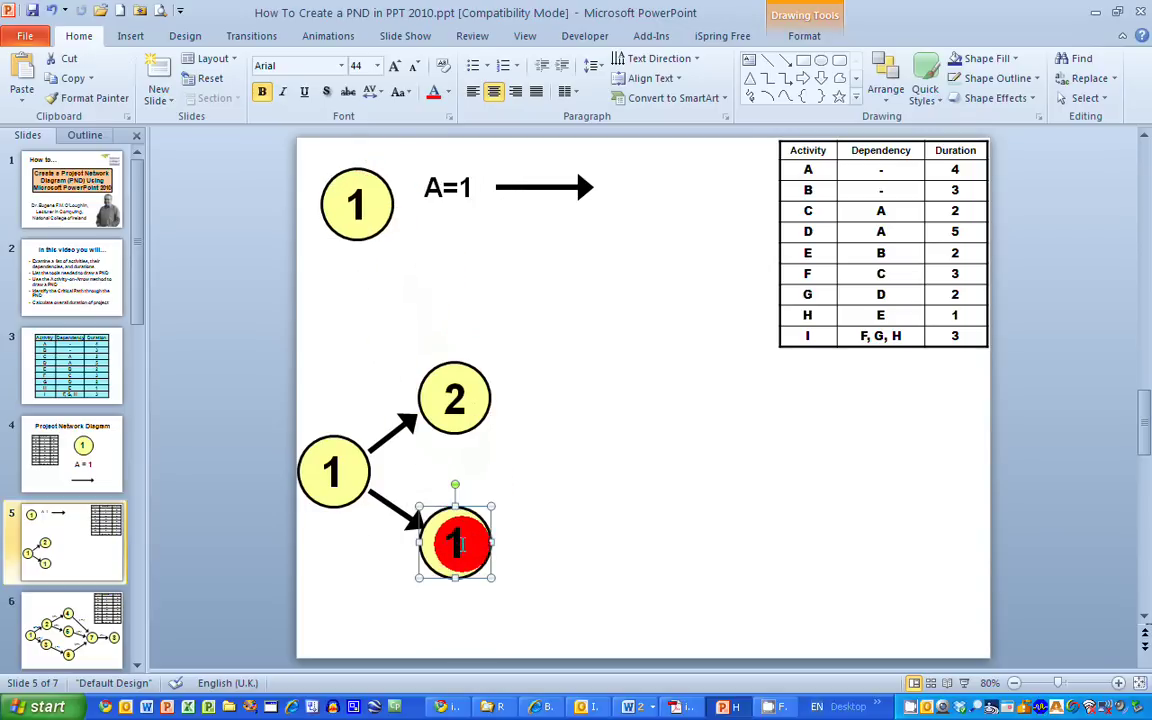
pyautogui.doubleClick(460, 543)
pyautogui.write('3')
pyautogui.click(548, 468)
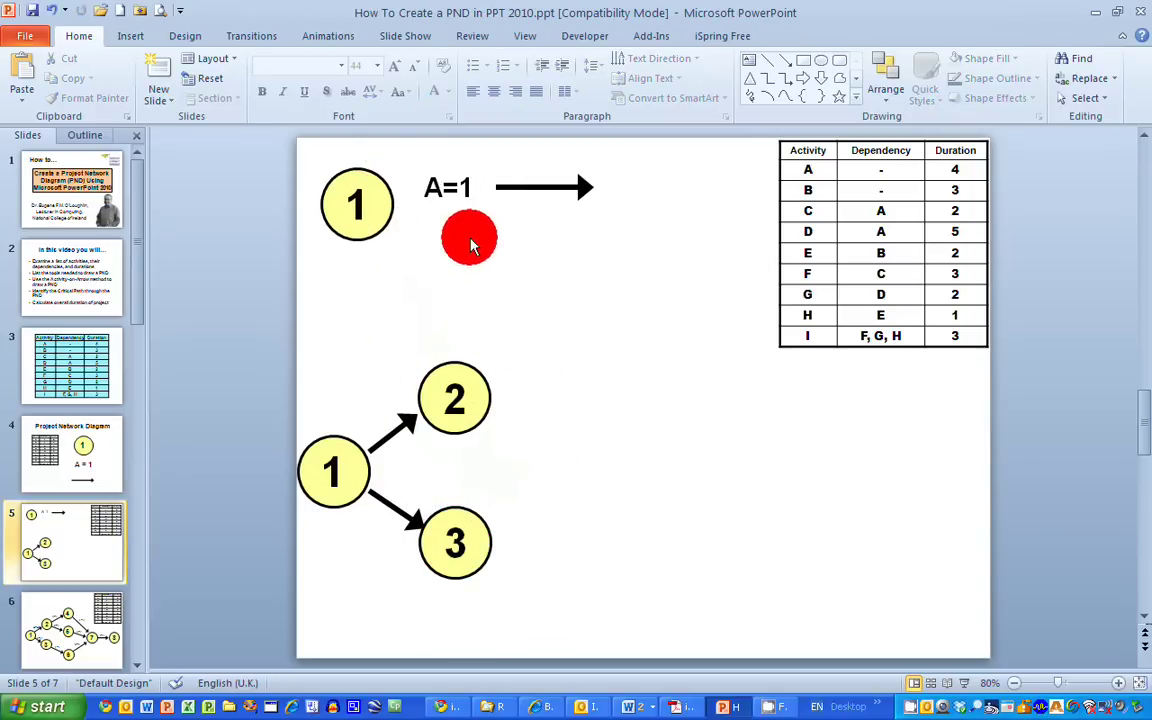
# - Paste two copies of the A=1 label beside node 1's arrows, editing them to A=4 and B=3
pyautogui.click(452, 186)
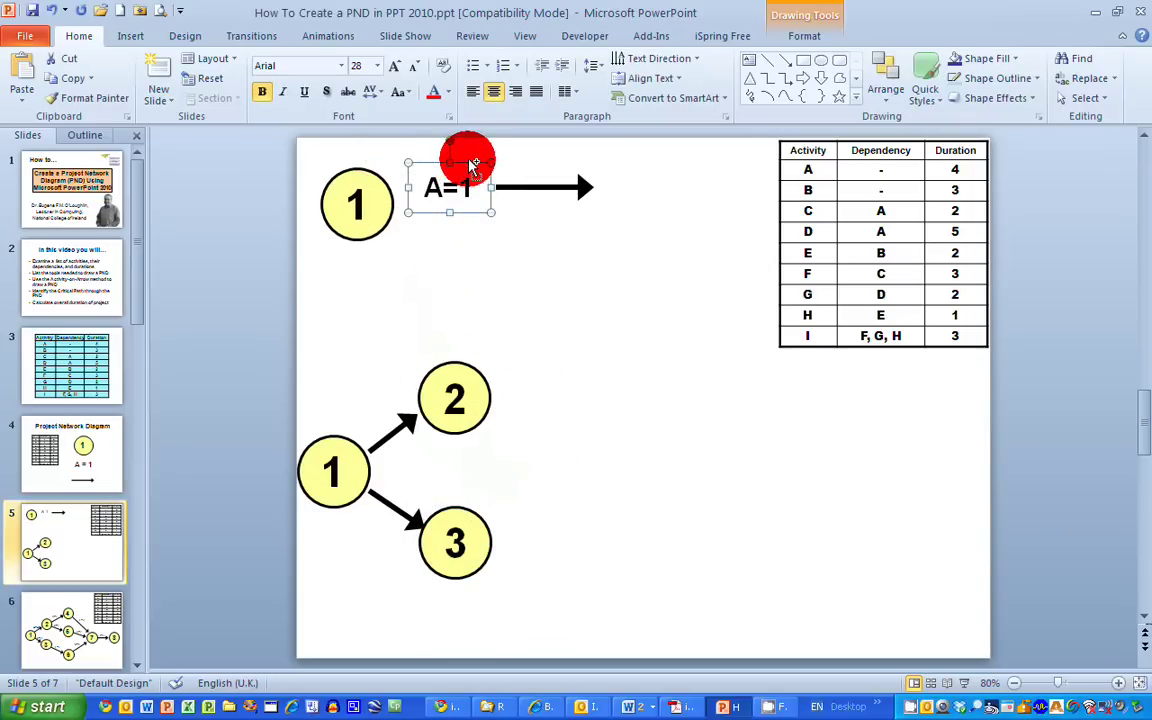
pyautogui.click(475, 163)
pyautogui.hotkey('ctrl', 'c')
pyautogui.hotkey('ctrl', 'v')
pyautogui.moveTo(472, 165); pyautogui.dragTo(390, 385)
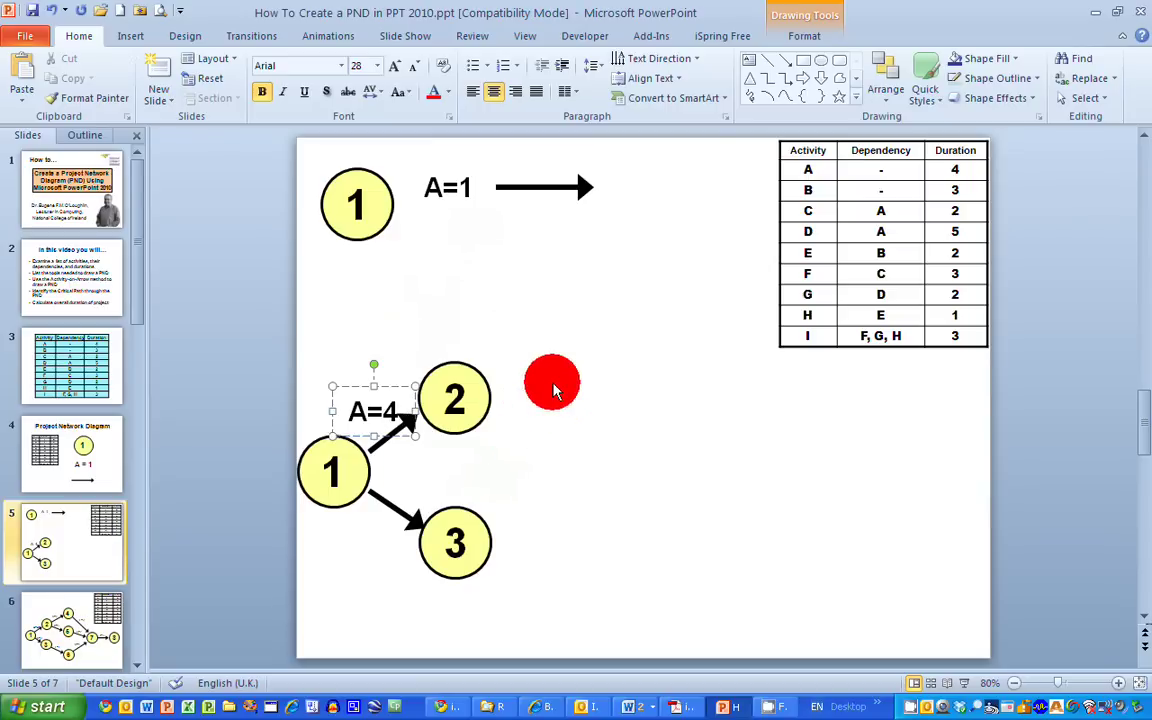
pyautogui.click(560, 391)
pyautogui.hotkey('ctrl', 'v')
pyautogui.moveTo(489, 175); pyautogui.dragTo(356, 545)
pyautogui.write('B')
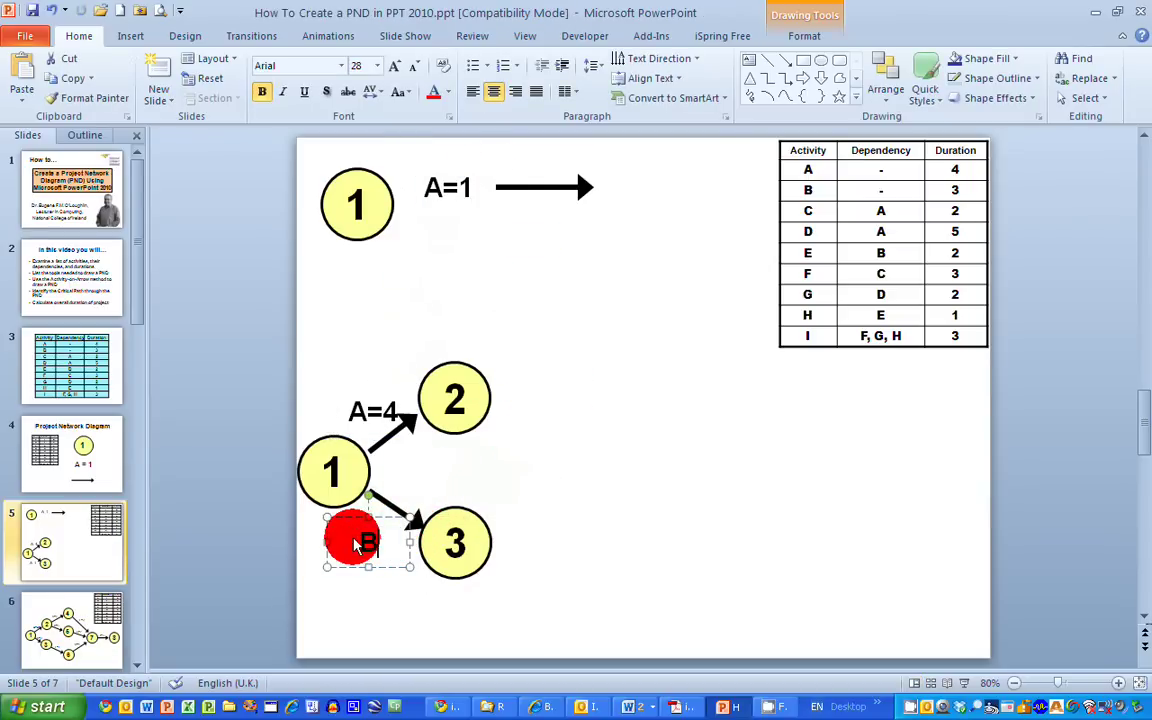
pyautogui.write('=3')
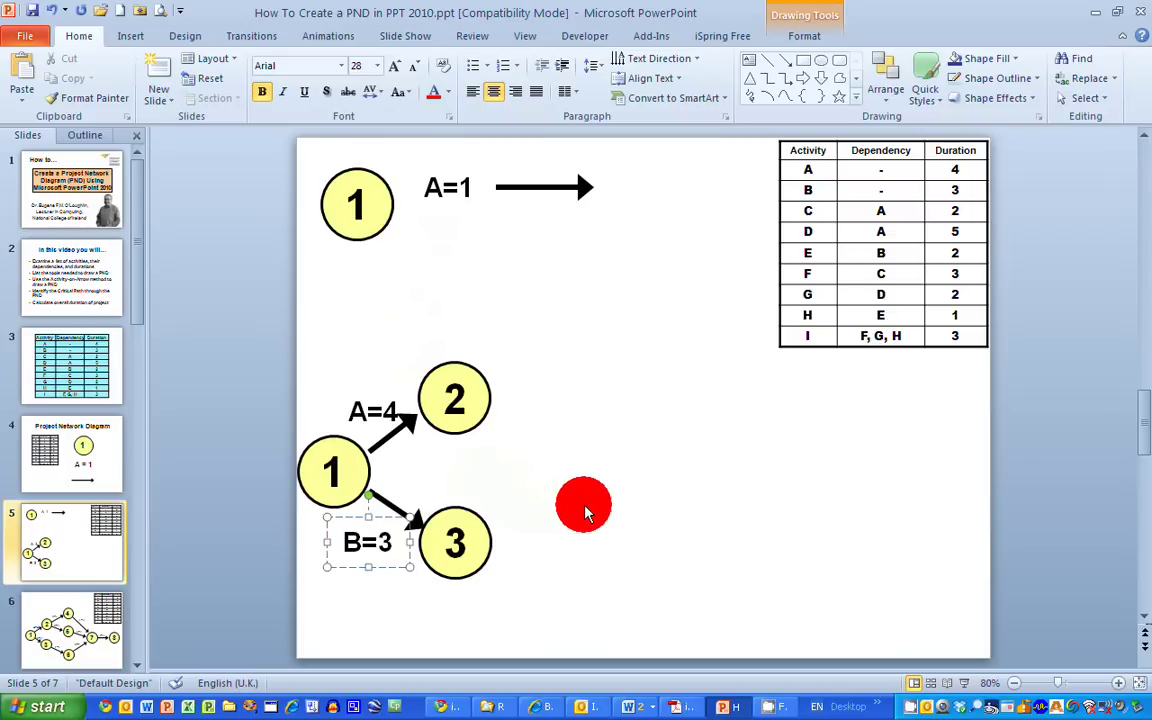
pyautogui.click(656, 428)
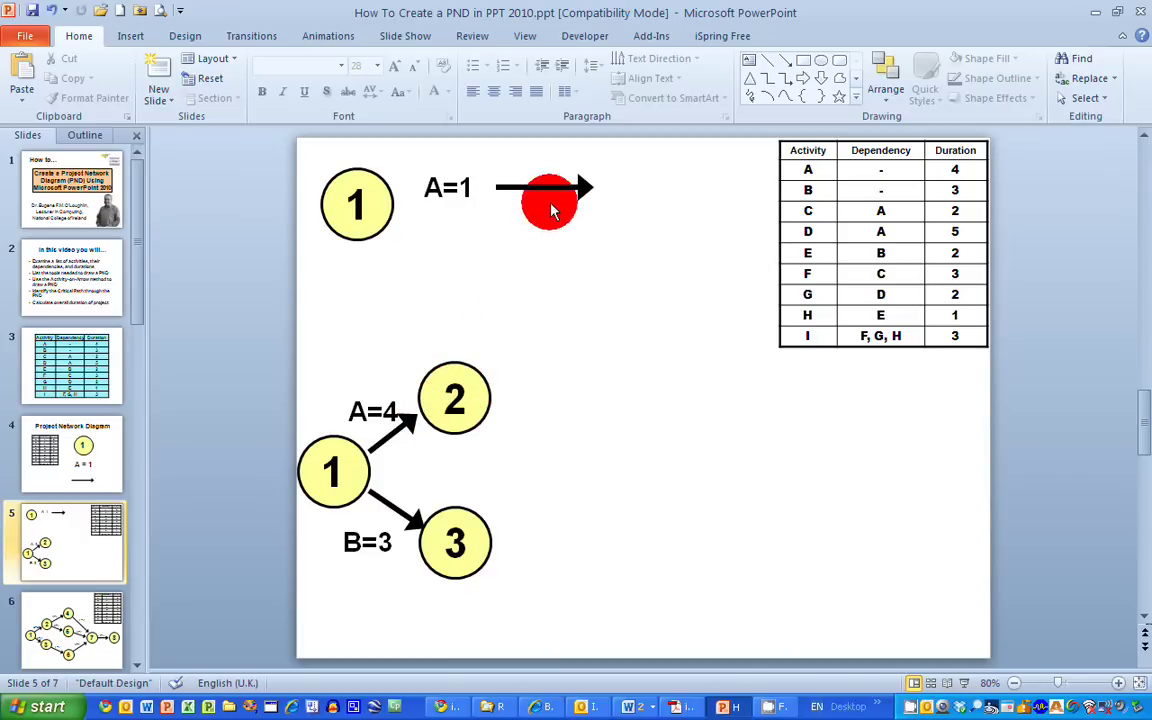
# - Add an arrow out of node 2 leading to a new circle numbered 4
pyautogui.click(545, 193)
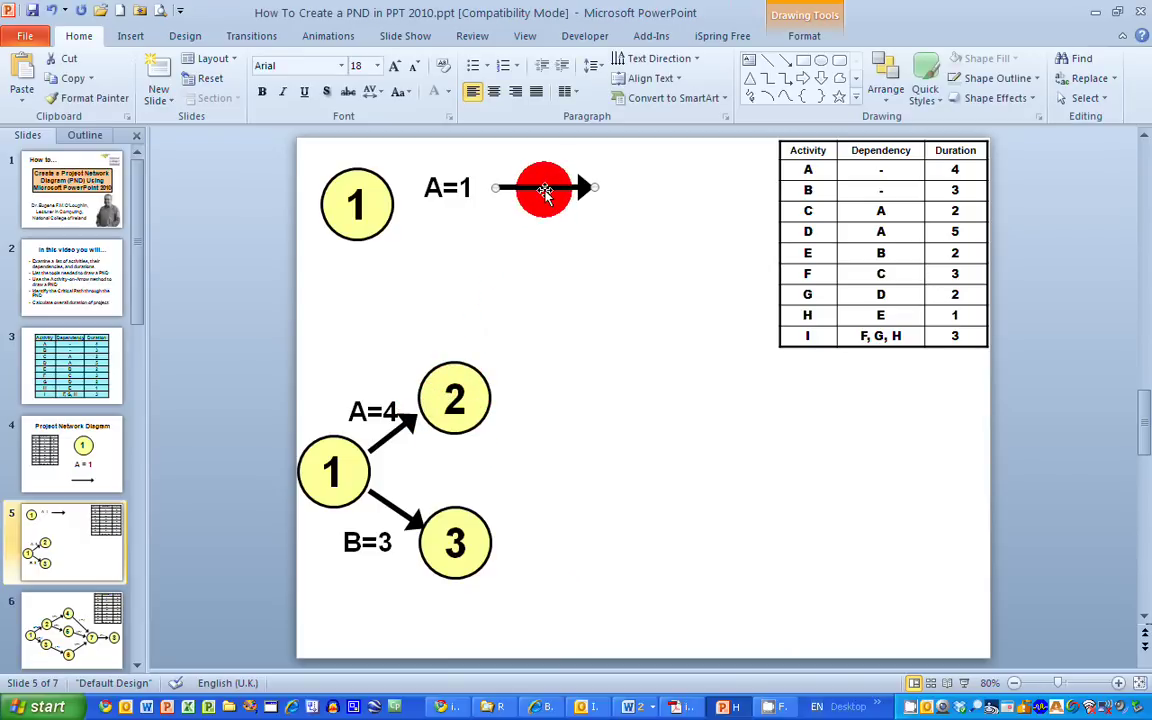
pyautogui.moveTo(541, 191); pyautogui.dragTo(536, 381)
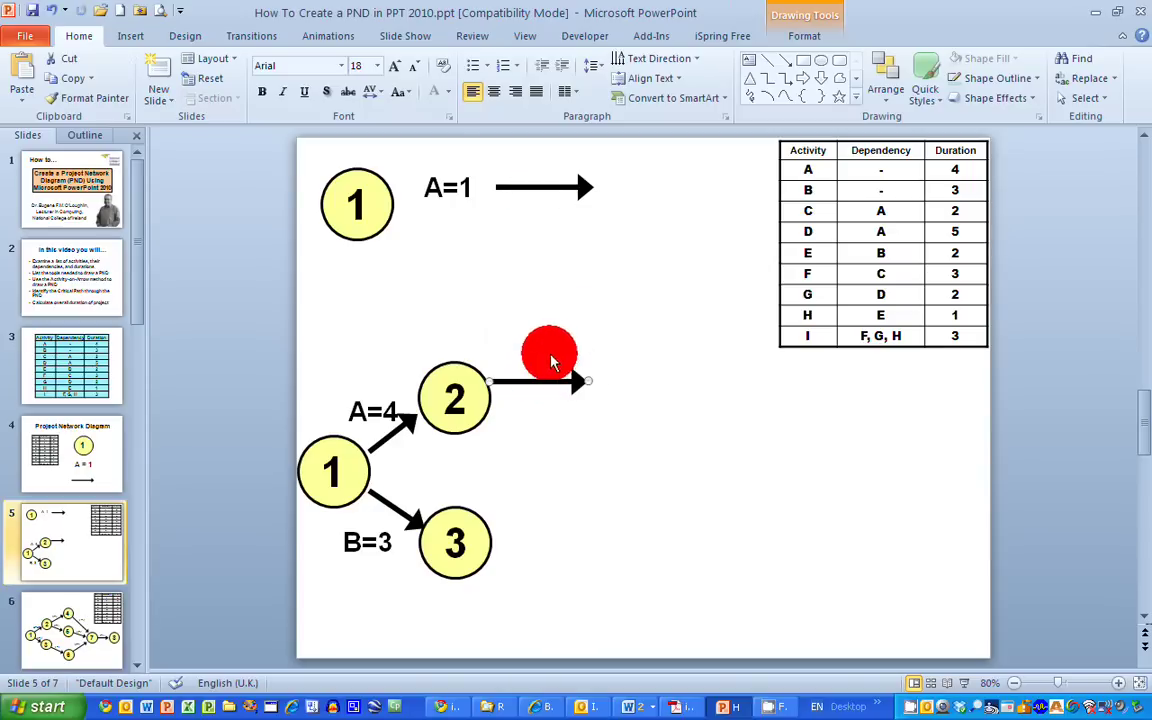
pyautogui.click(381, 185)
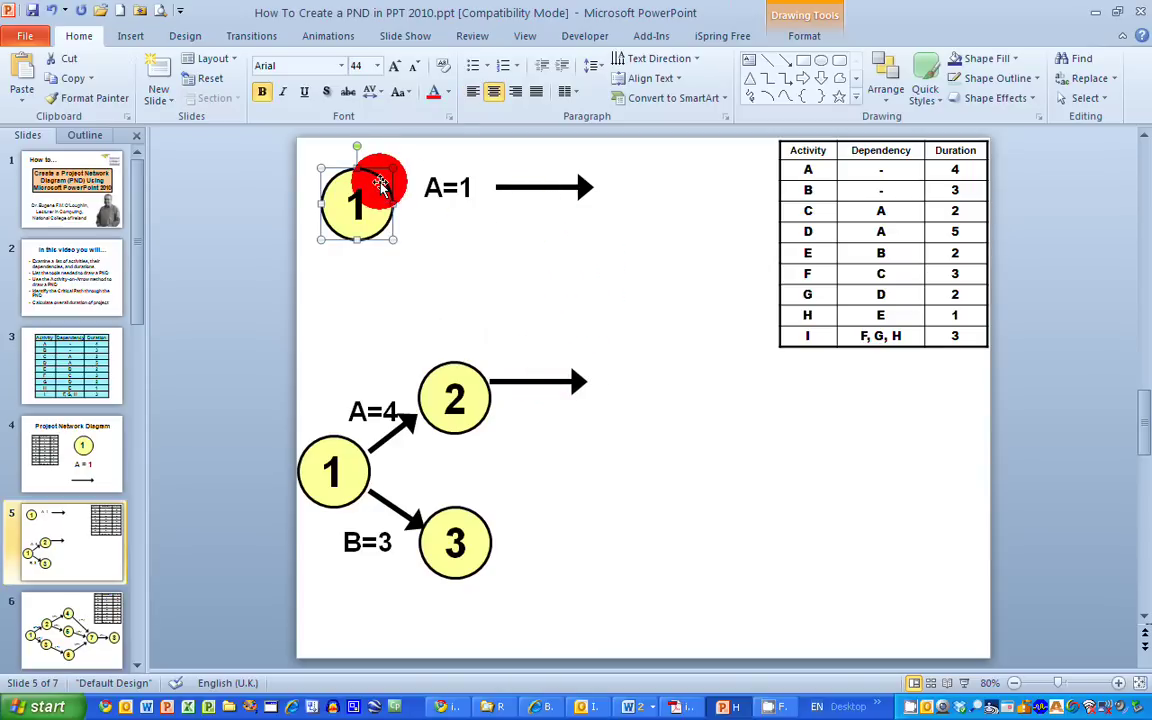
pyautogui.hotkey('ctrl', 'd')
pyautogui.moveTo(381, 182); pyautogui.dragTo(620, 380)
pyautogui.write('4')
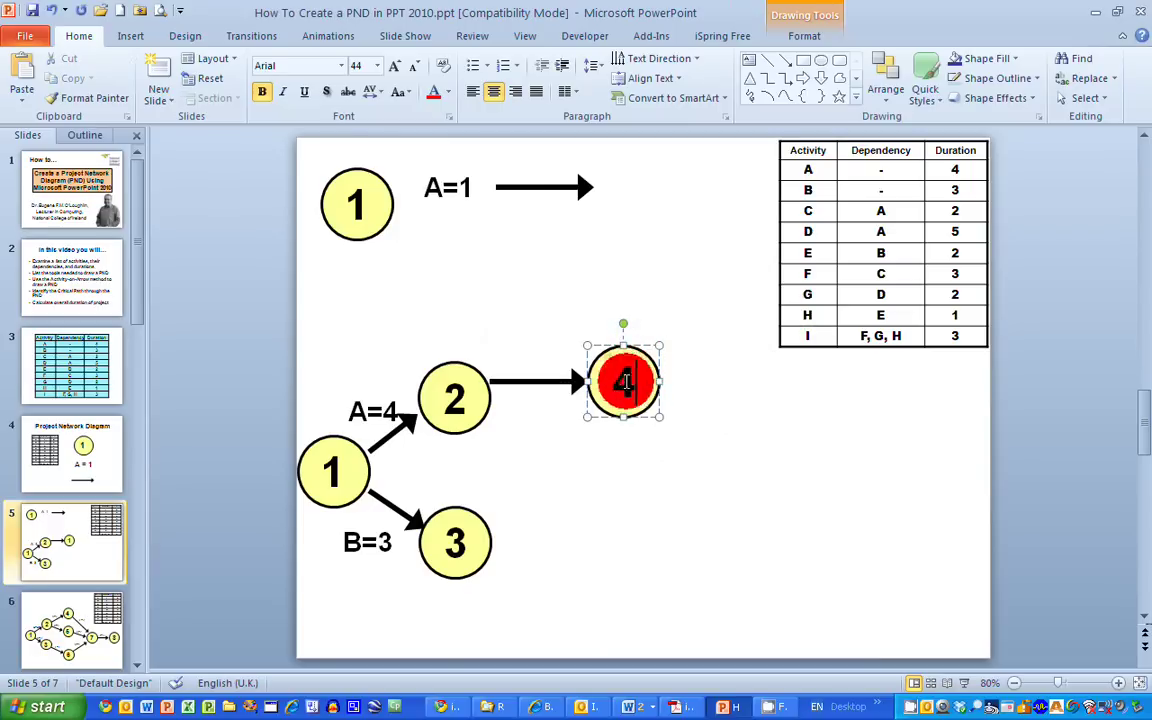
# - Add a down-right arrow from node 2 ending at a new circle numbered 5
pyautogui.click(553, 187)
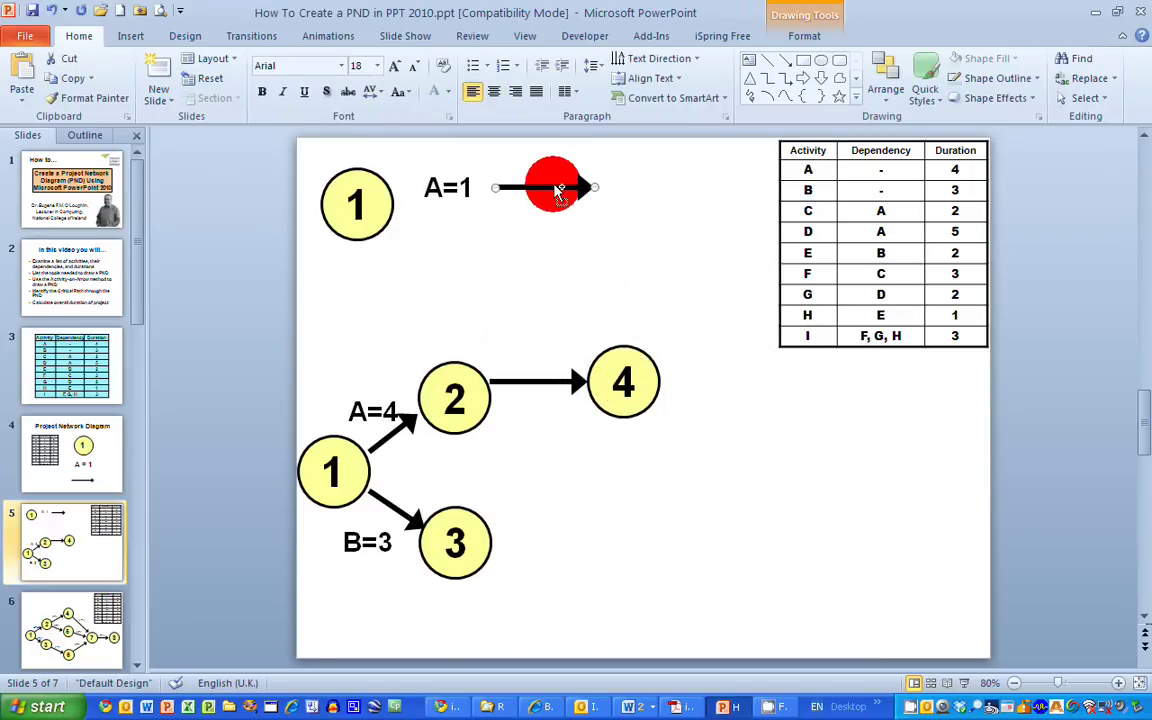
pyautogui.hotkey('ctrl', 'd')
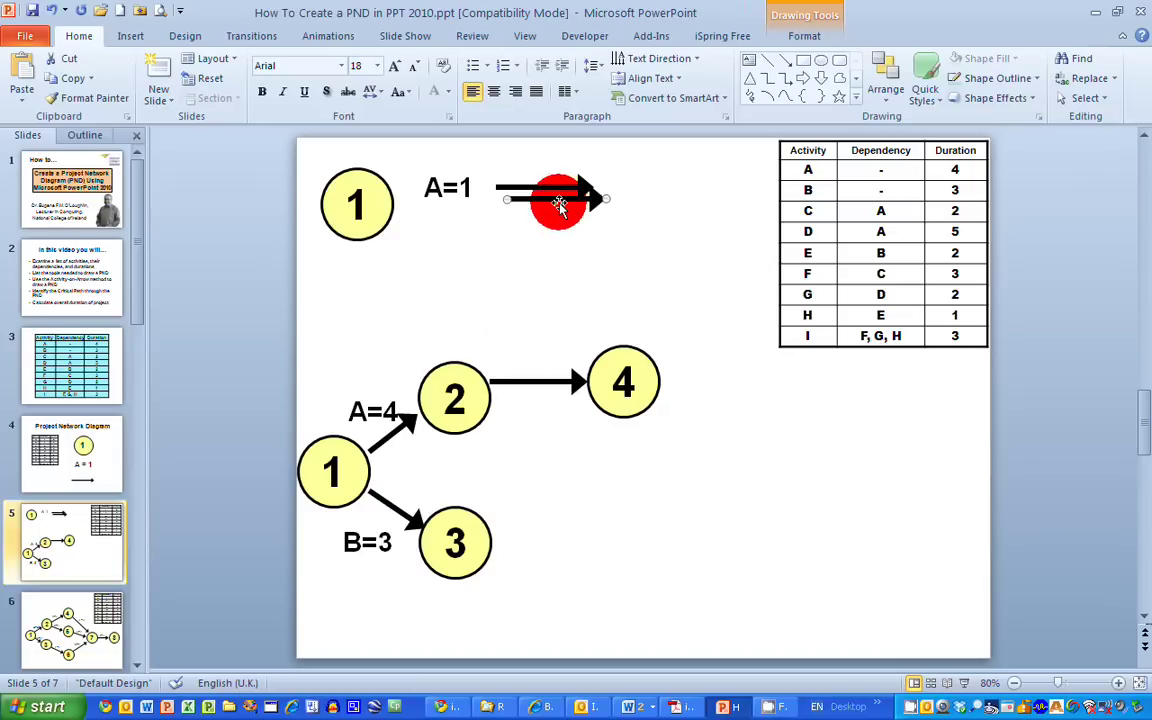
pyautogui.moveTo(540, 393); pyautogui.dragTo(571, 451)
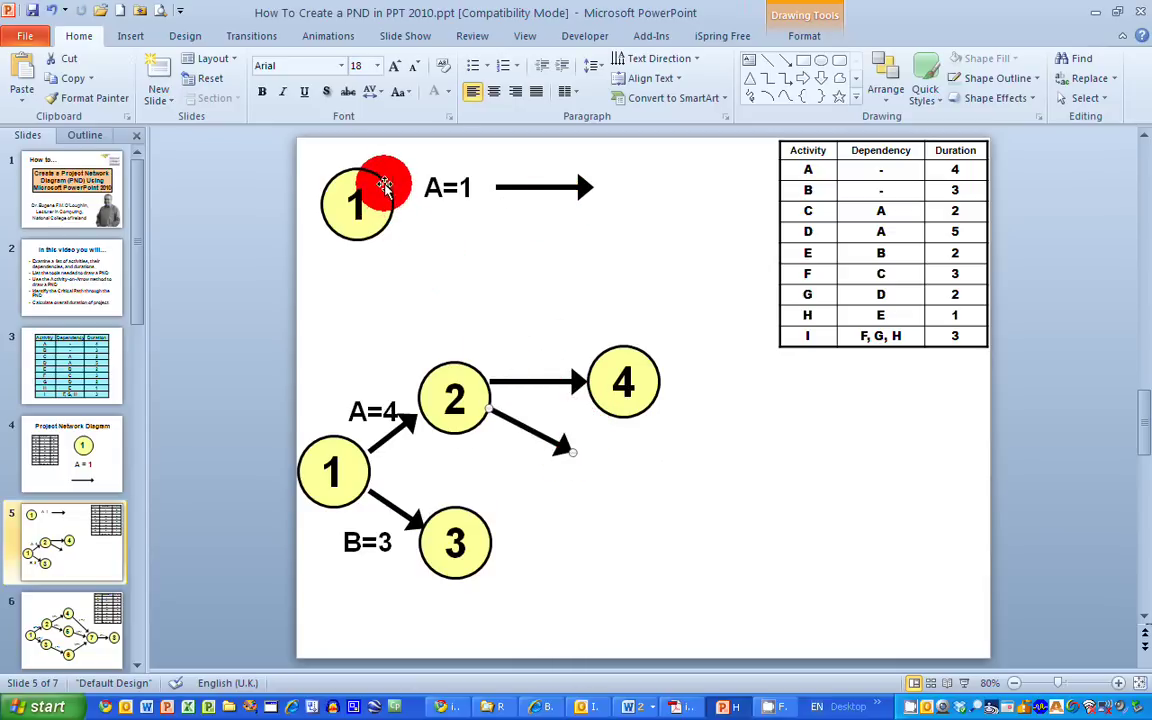
pyautogui.click(385, 186)
pyautogui.hotkey('ctrl', 'd')
pyautogui.moveTo(381, 182); pyautogui.dragTo(622, 434)
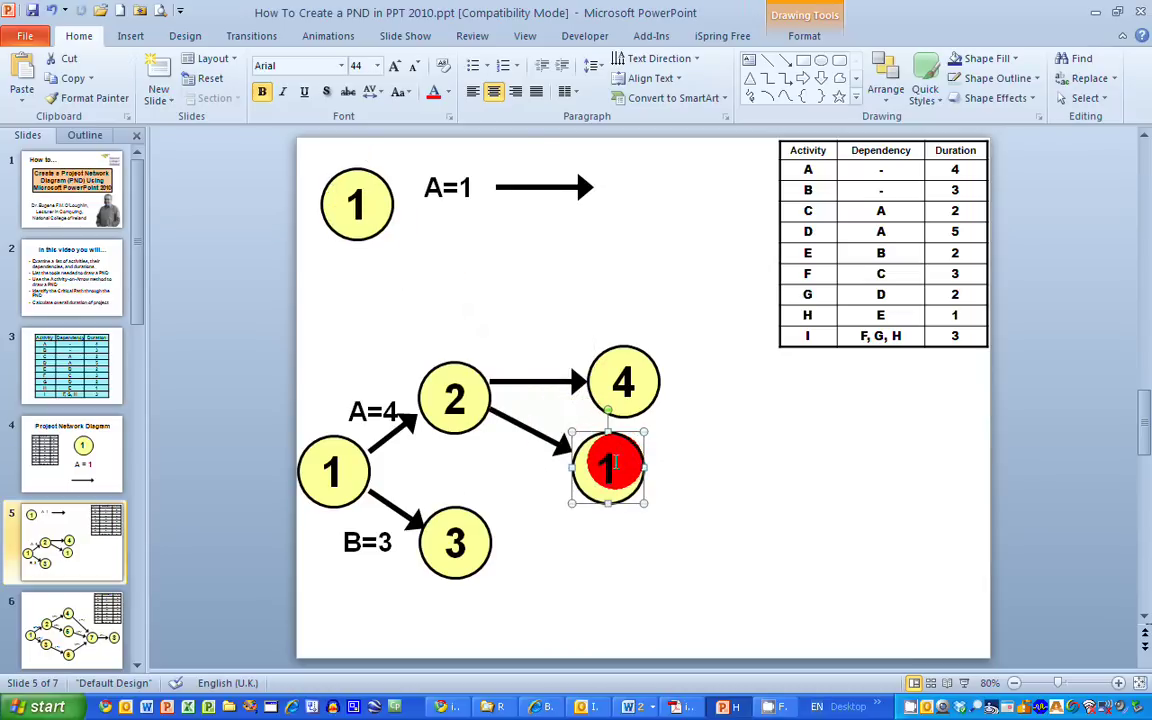
pyautogui.write('5')
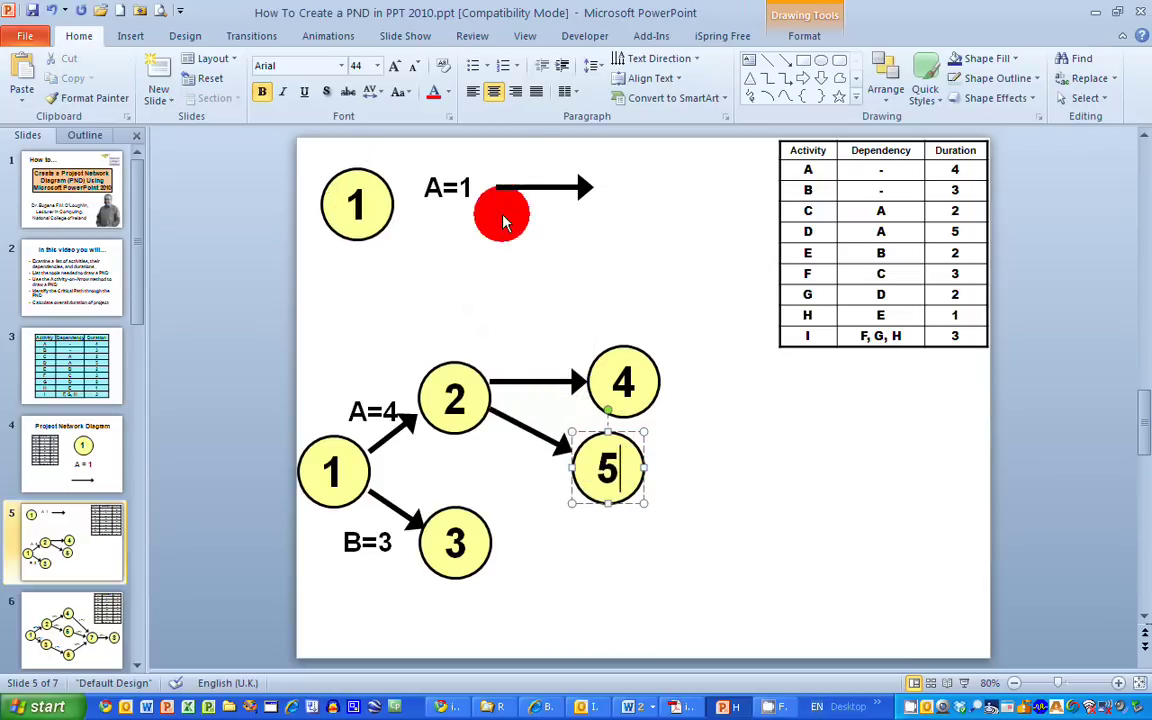
# - Label the arrow from node 2 to node 4 as C=2
pyautogui.click(463, 185)
pyautogui.click(467, 165)
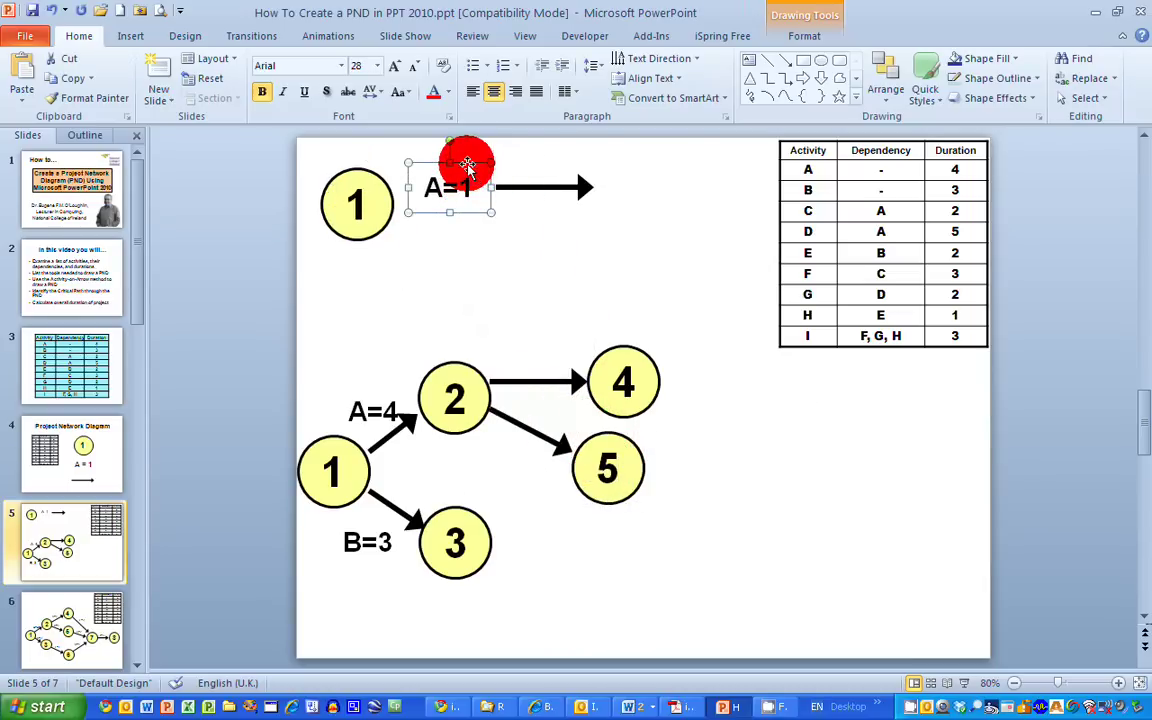
pyautogui.hotkey('ctrl', 'd')
pyautogui.moveTo(479, 173); pyautogui.dragTo(550, 338)
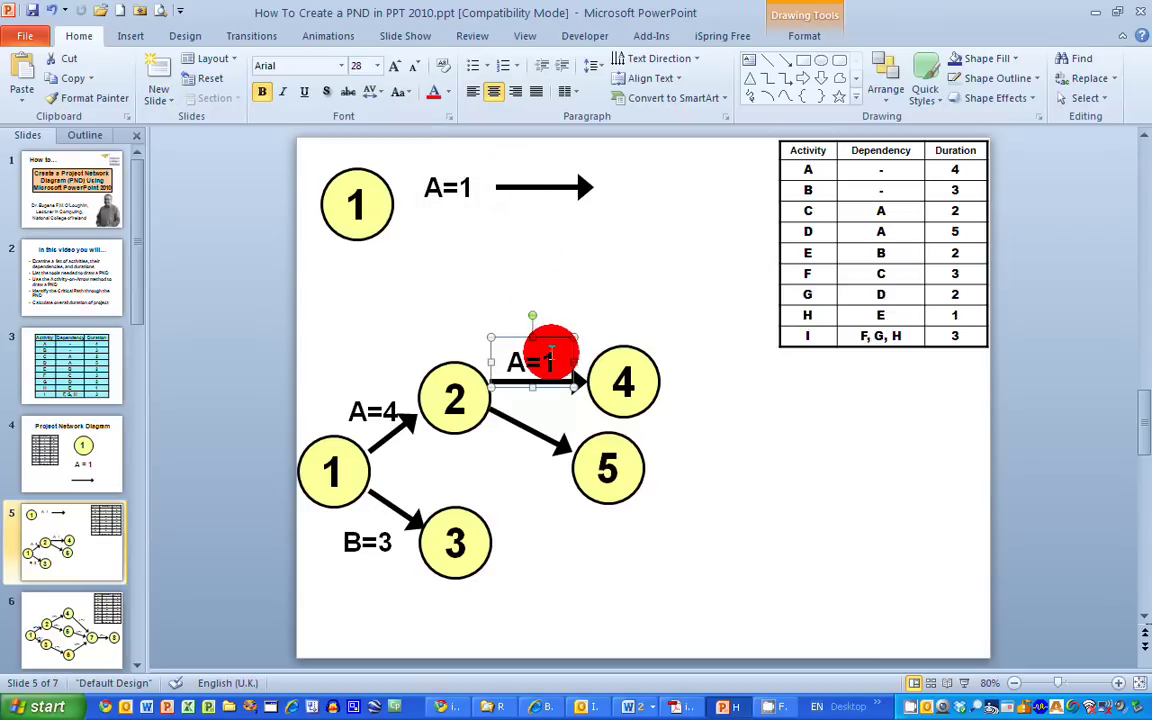
pyautogui.doubleClick(514, 360)
pyautogui.write('C=2')
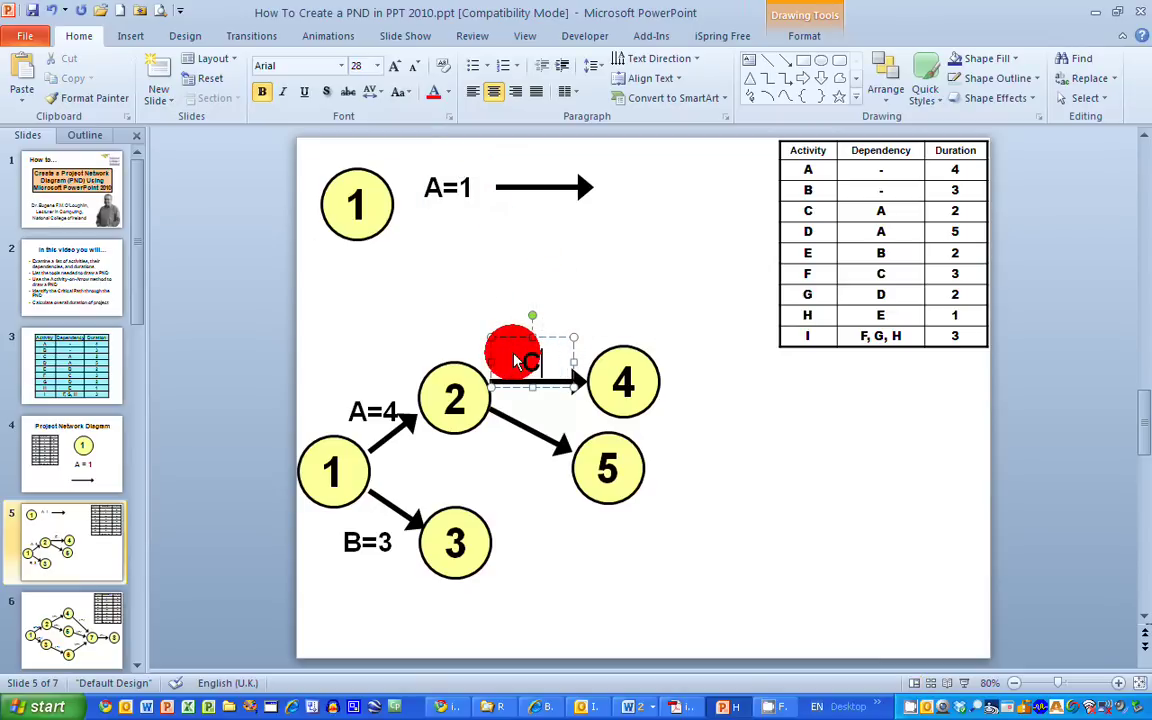
# - Label the arrow from node 2 to node 5 as D=5
pyautogui.click(468, 163)
pyautogui.hotkey('ctrl', 'v')
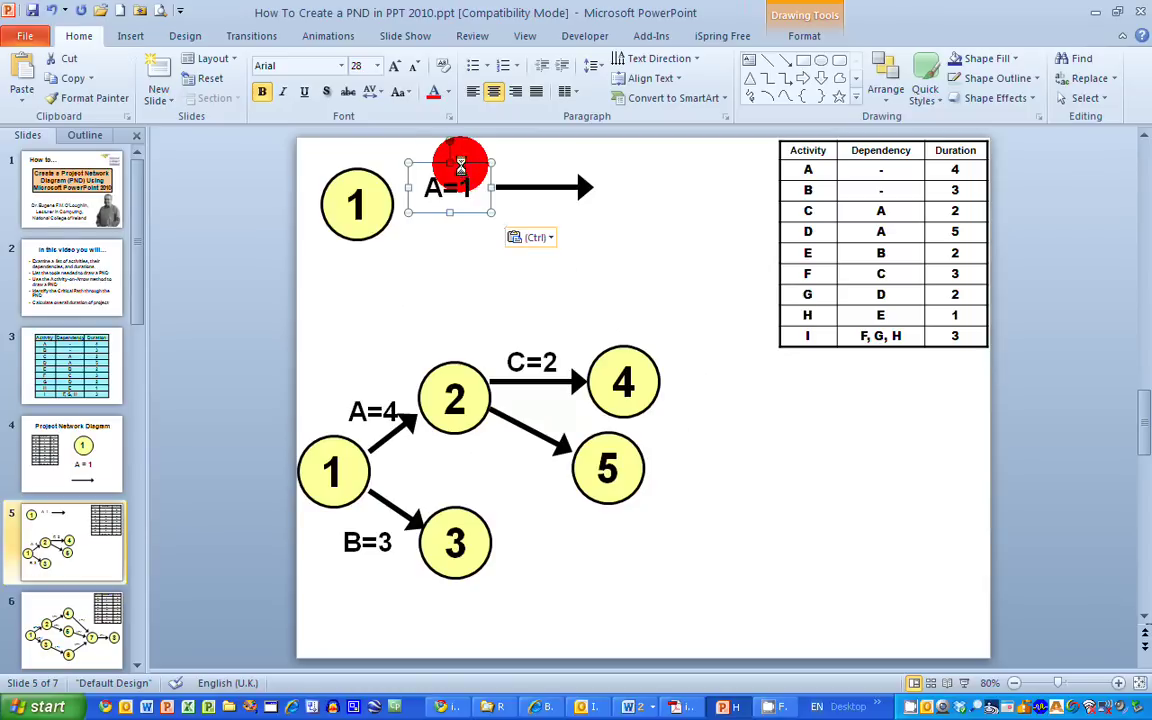
pyautogui.moveTo(477, 177); pyautogui.dragTo(526, 432)
pyautogui.press('BackSpace')
pyautogui.press('BackSpace')
pyautogui.press('BackSpace')
pyautogui.write('D=5')
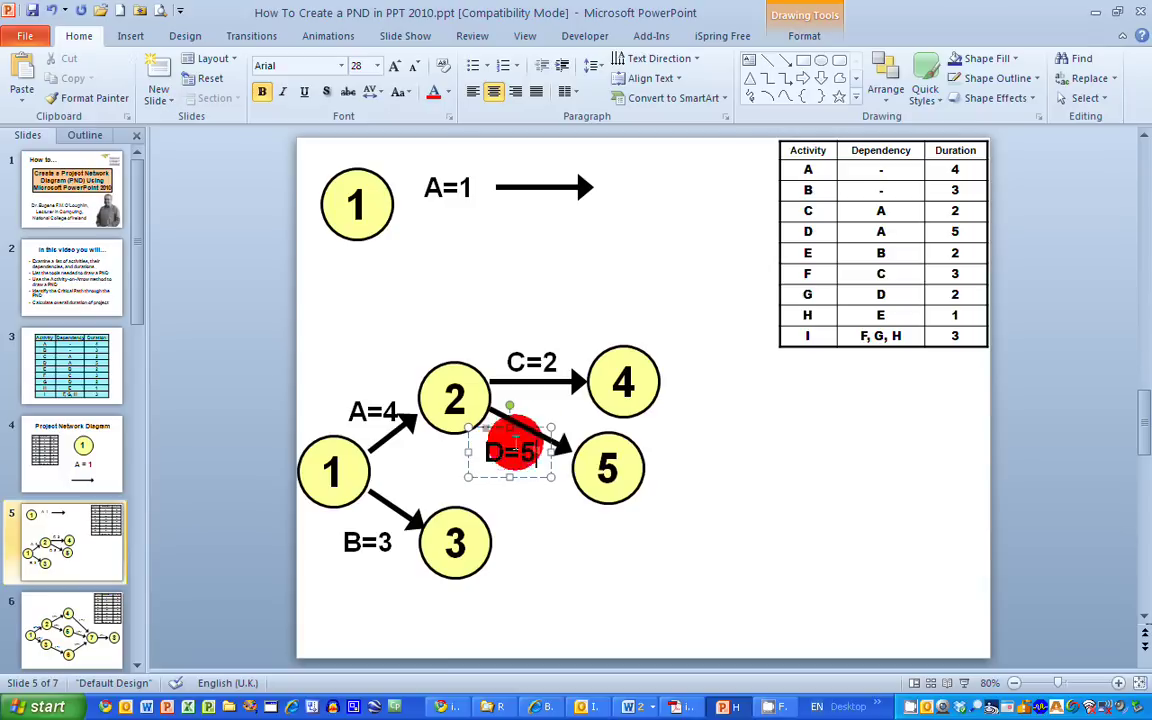
pyautogui.click(727, 444)
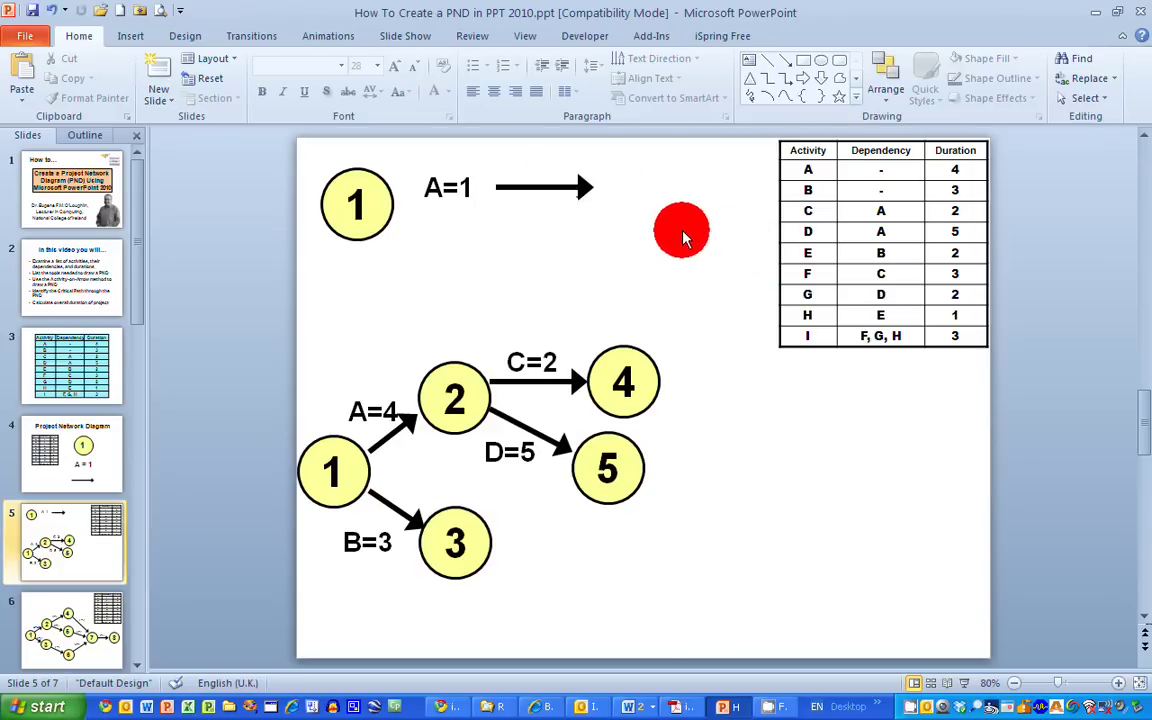
pyautogui.click(546, 188)
# - Add an arrow out of node 3 leading to a new circle numbered 6
pyautogui.hotkey('ctrl', 'd')
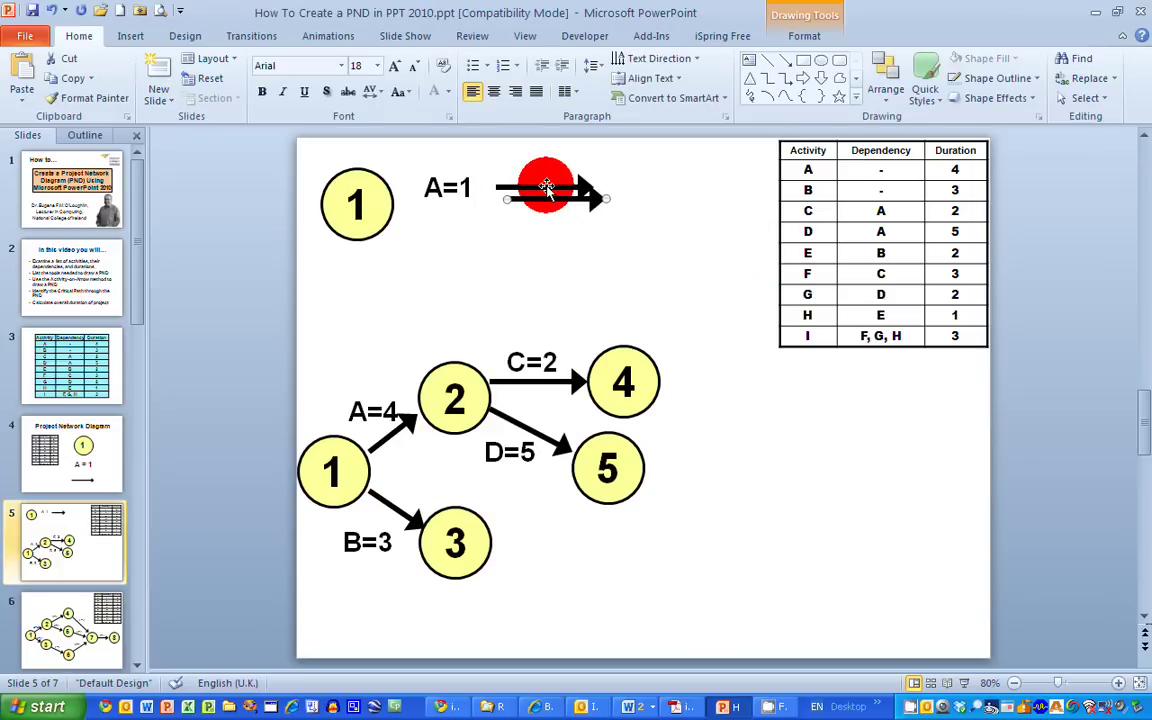
pyautogui.moveTo(540, 195); pyautogui.dragTo(527, 545)
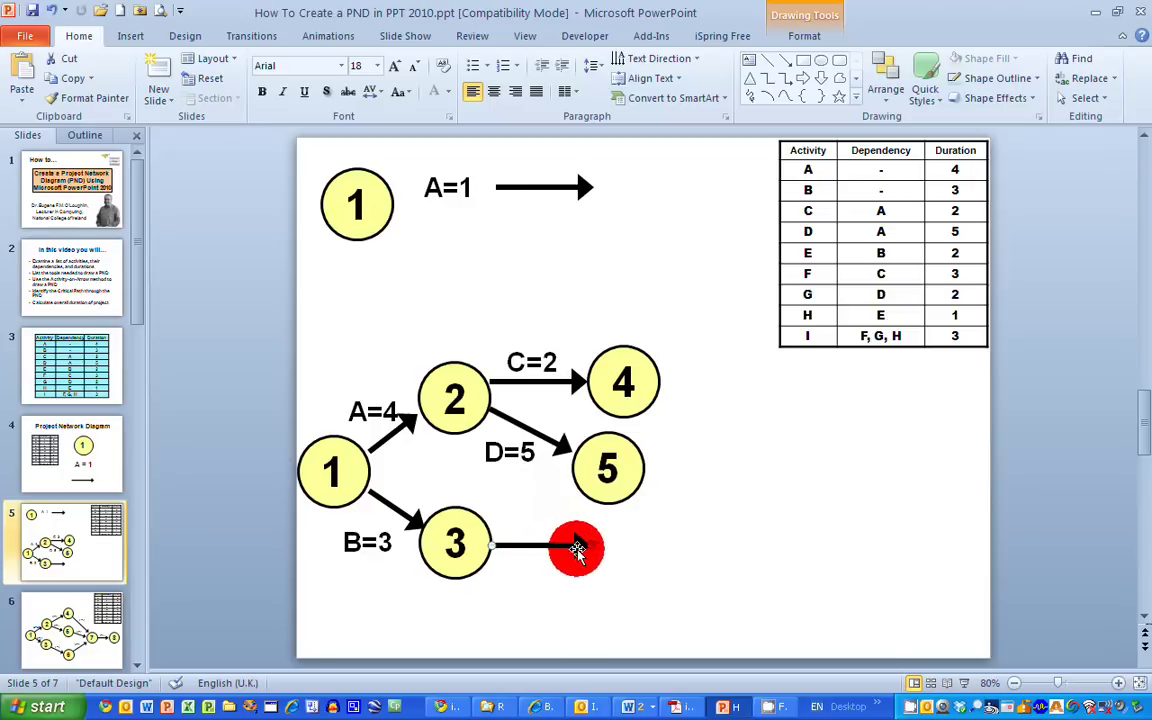
pyautogui.click(392, 197)
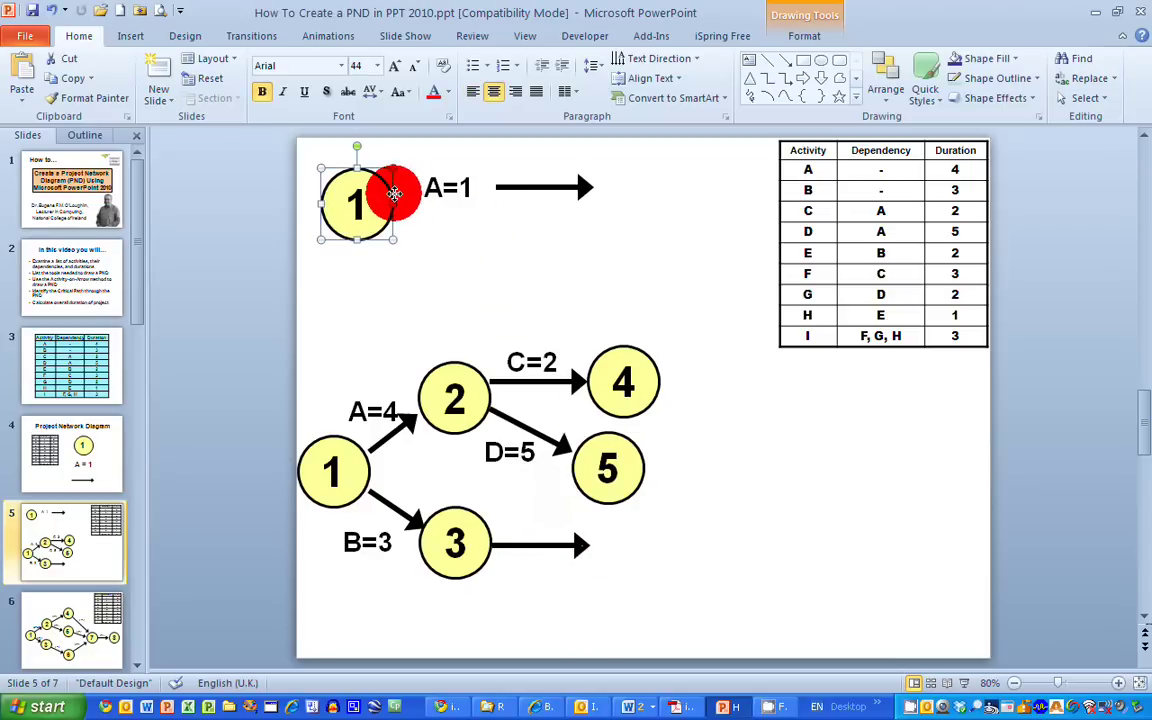
pyautogui.hotkey('ctrl', 'v')
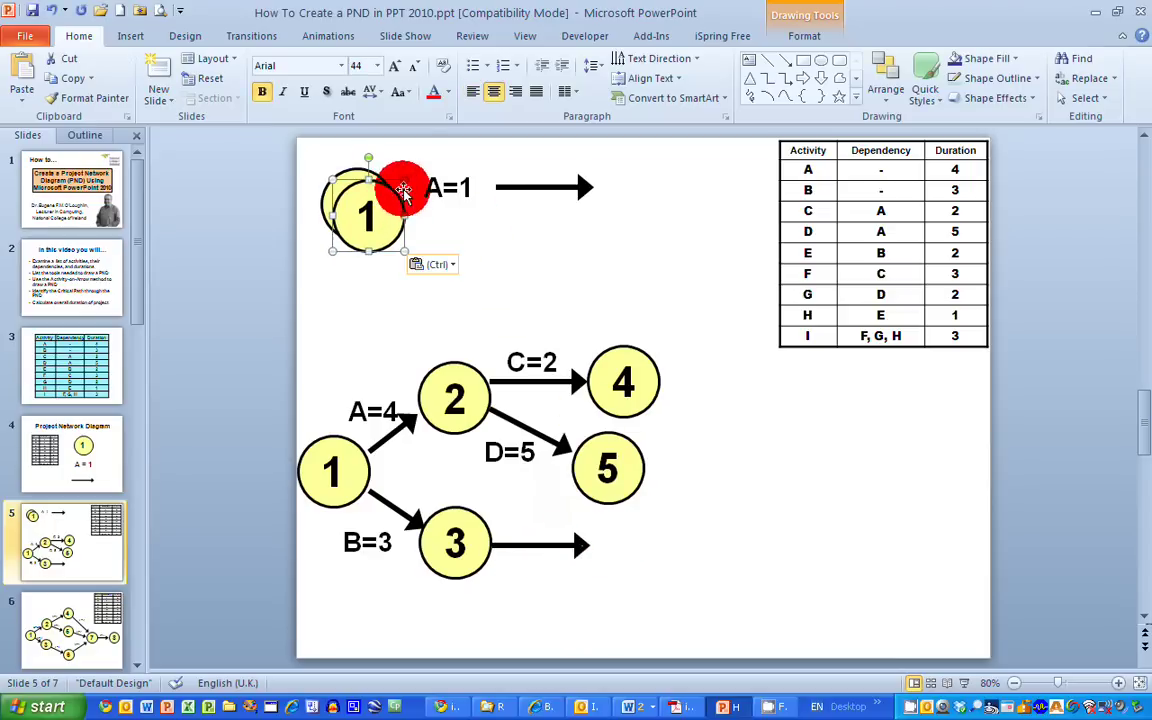
pyautogui.moveTo(386, 175); pyautogui.dragTo(645, 518)
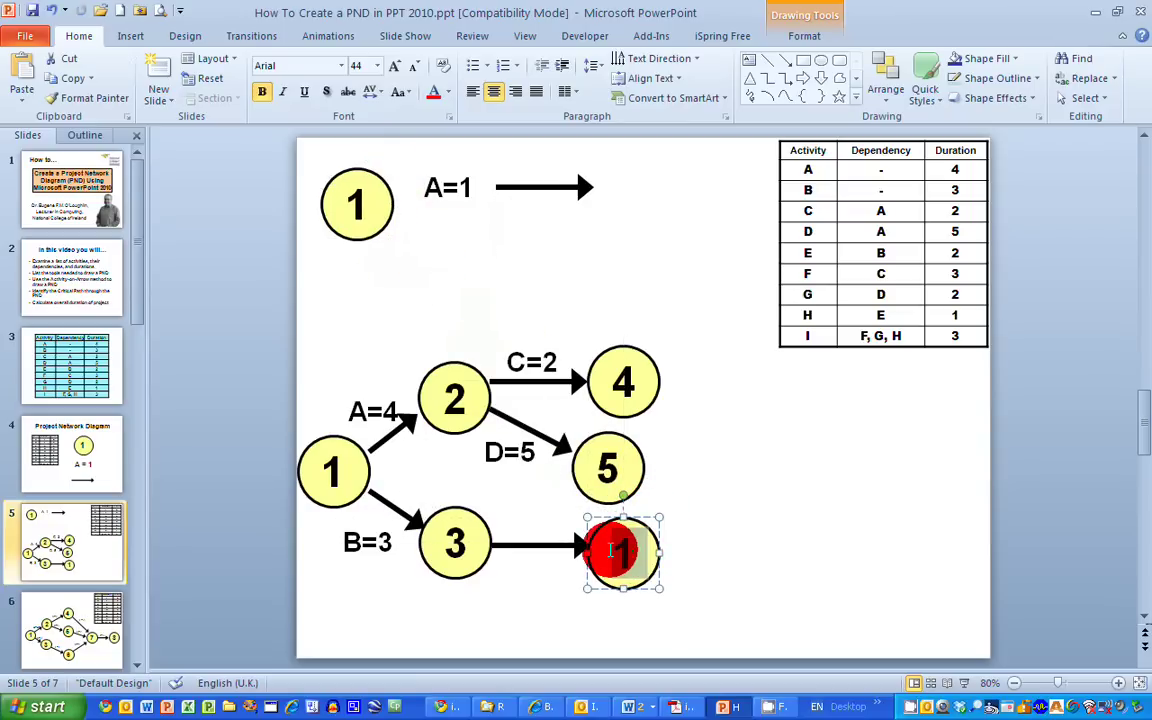
pyautogui.write('6')
# - Label the arrow from node 3 to node 6 as E=2
pyautogui.click(461, 180)
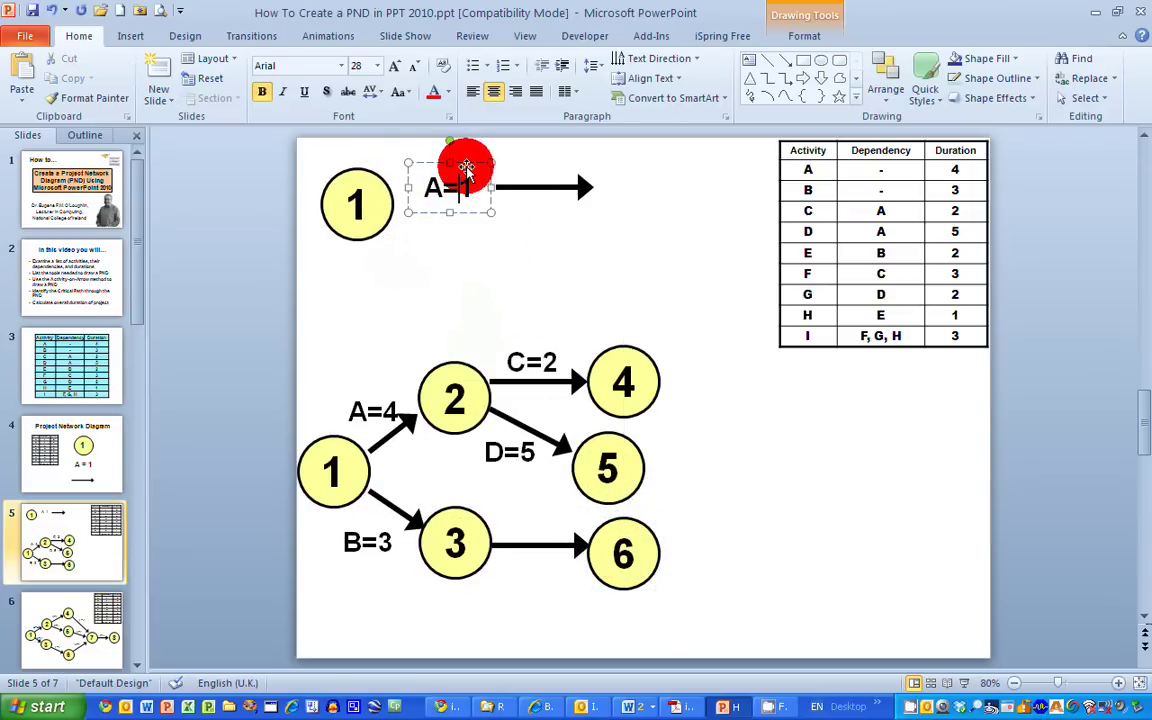
pyautogui.hotkey('ctrl', 'v')
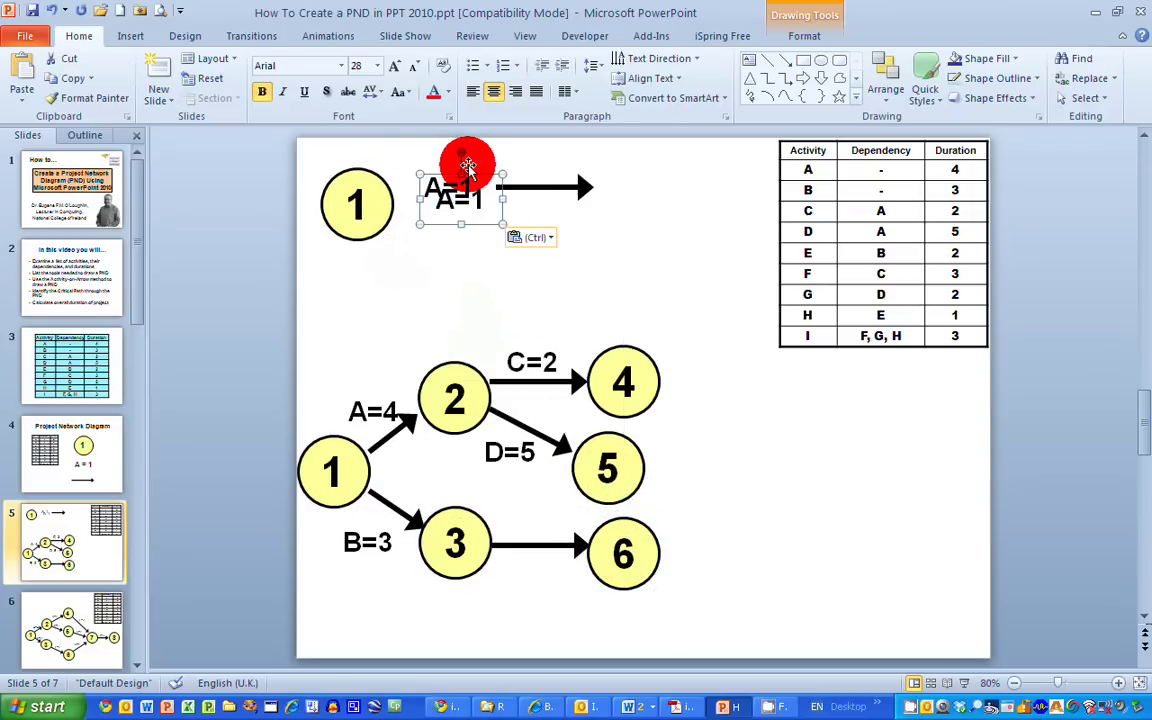
pyautogui.moveTo(532, 418); pyautogui.dragTo(532, 419)
pyautogui.moveTo(535, 494); pyautogui.dragTo(545, 507)
pyautogui.doubleClick(509, 527)
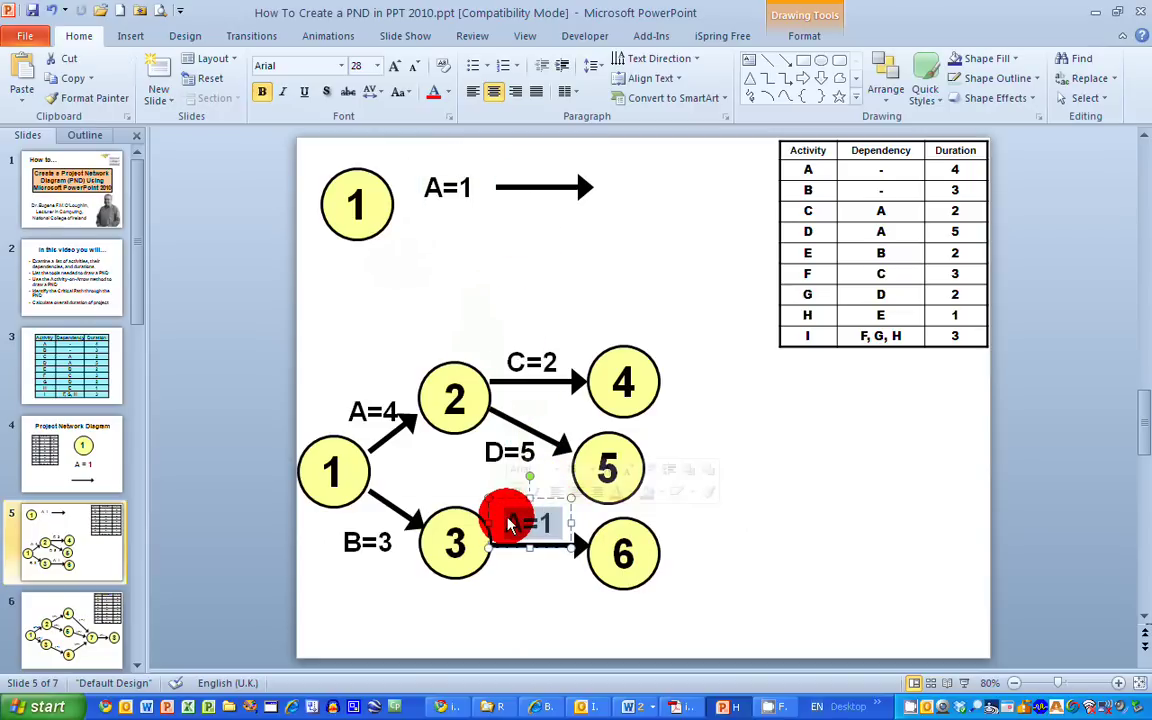
pyautogui.write('E')
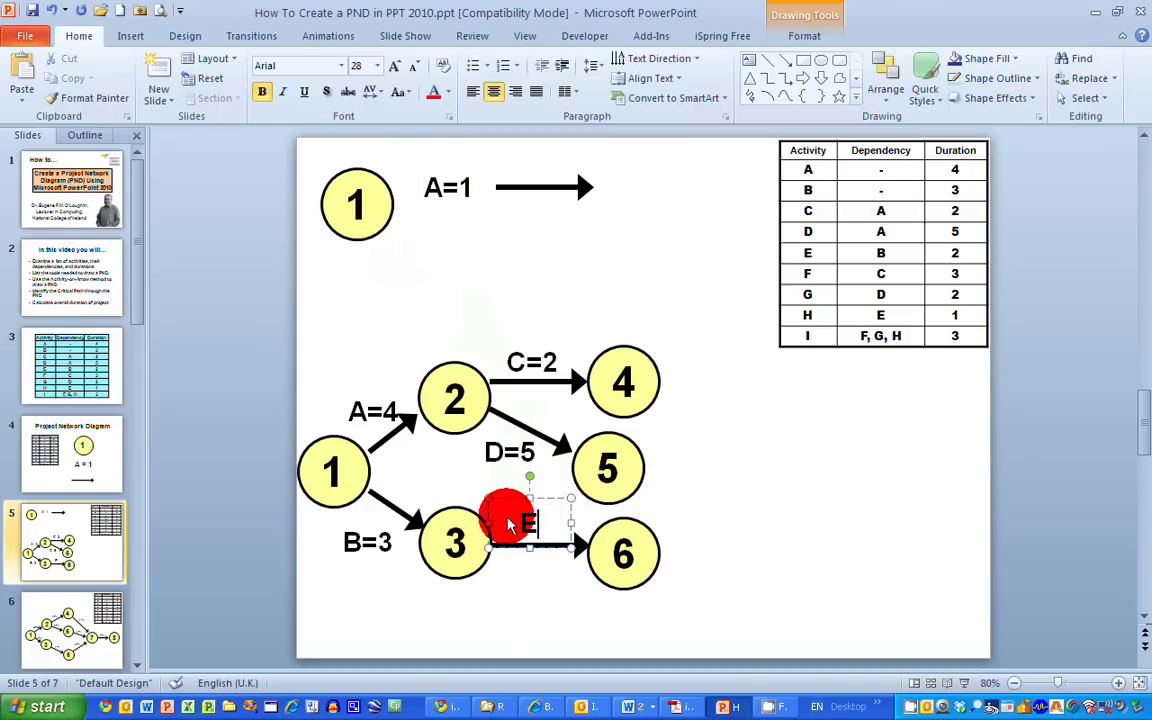
pyautogui.click(690, 562)
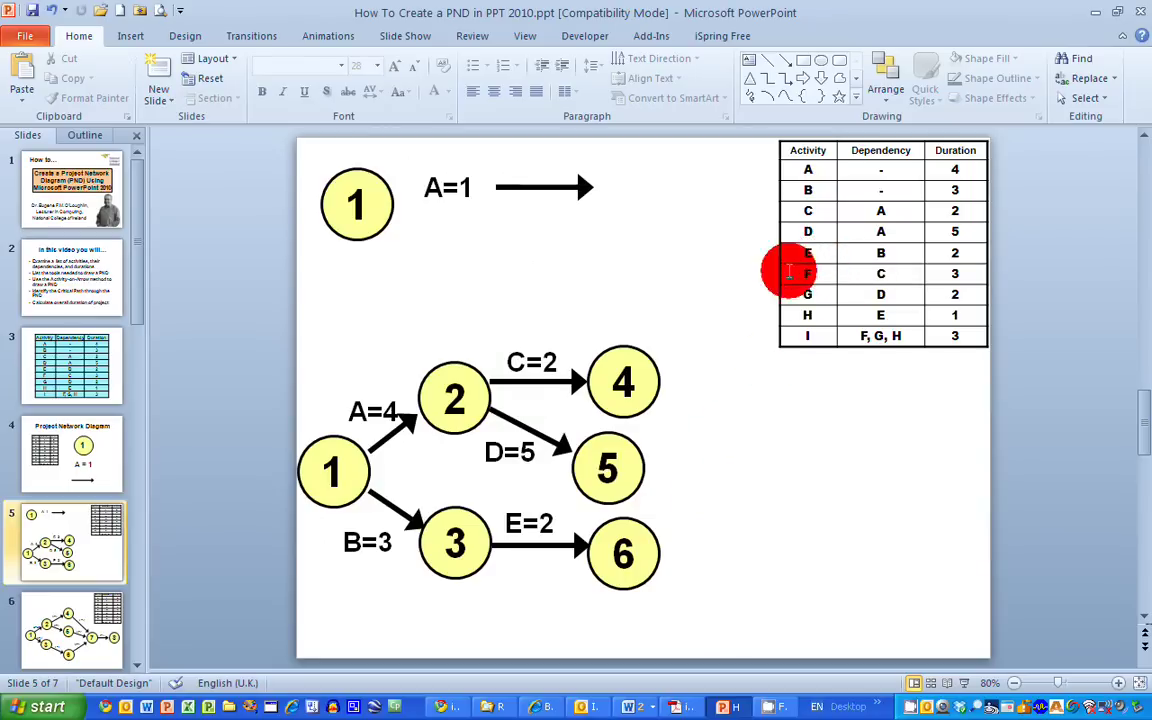
# - Add an arrow out of node 4 leading to a new circle numbered 7
pyautogui.click(528, 187)
pyautogui.moveTo(528, 187); pyautogui.dragTo(710, 387)
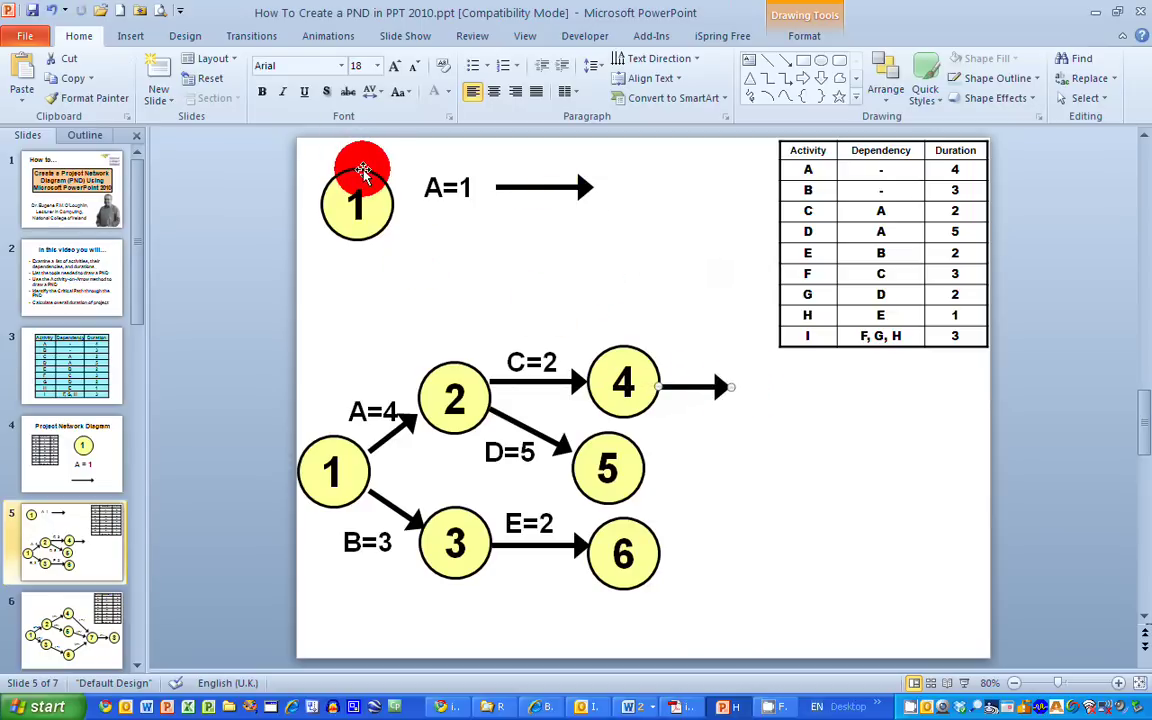
pyautogui.click(362, 168)
pyautogui.hotkey('ctrl', 'c')
pyautogui.hotkey('ctrl', 'v')
pyautogui.moveTo(378, 175); pyautogui.dragTo(765, 380)
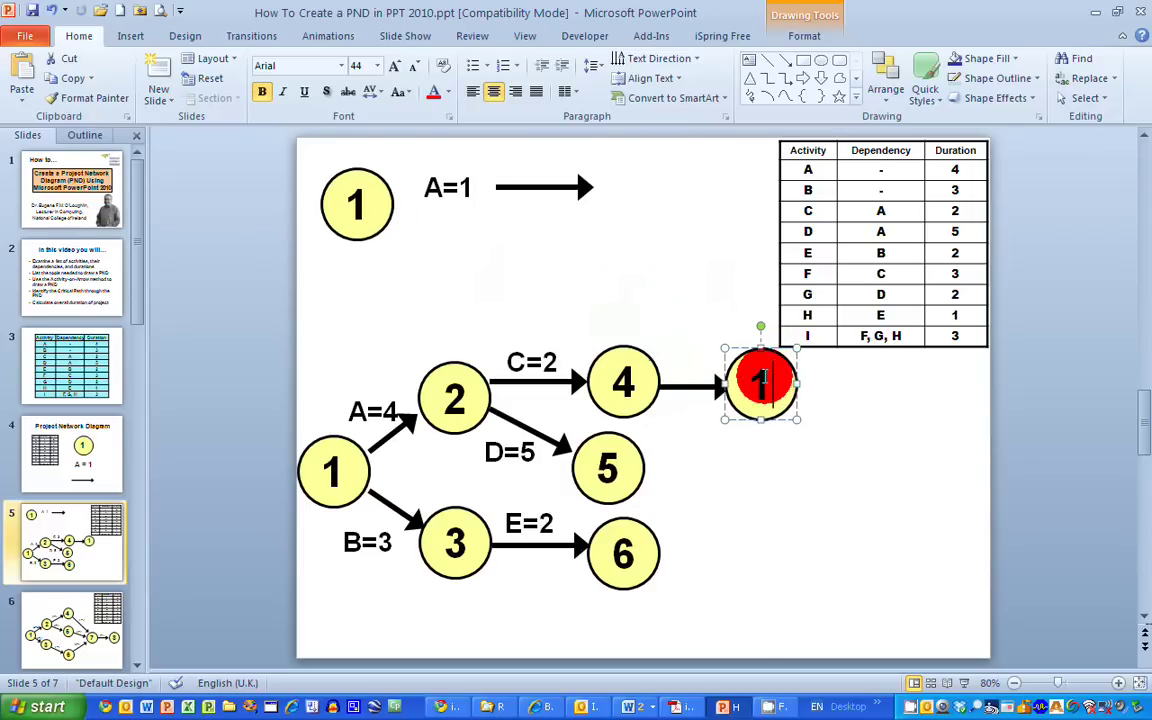
pyautogui.write('7')
pyautogui.click(841, 415)
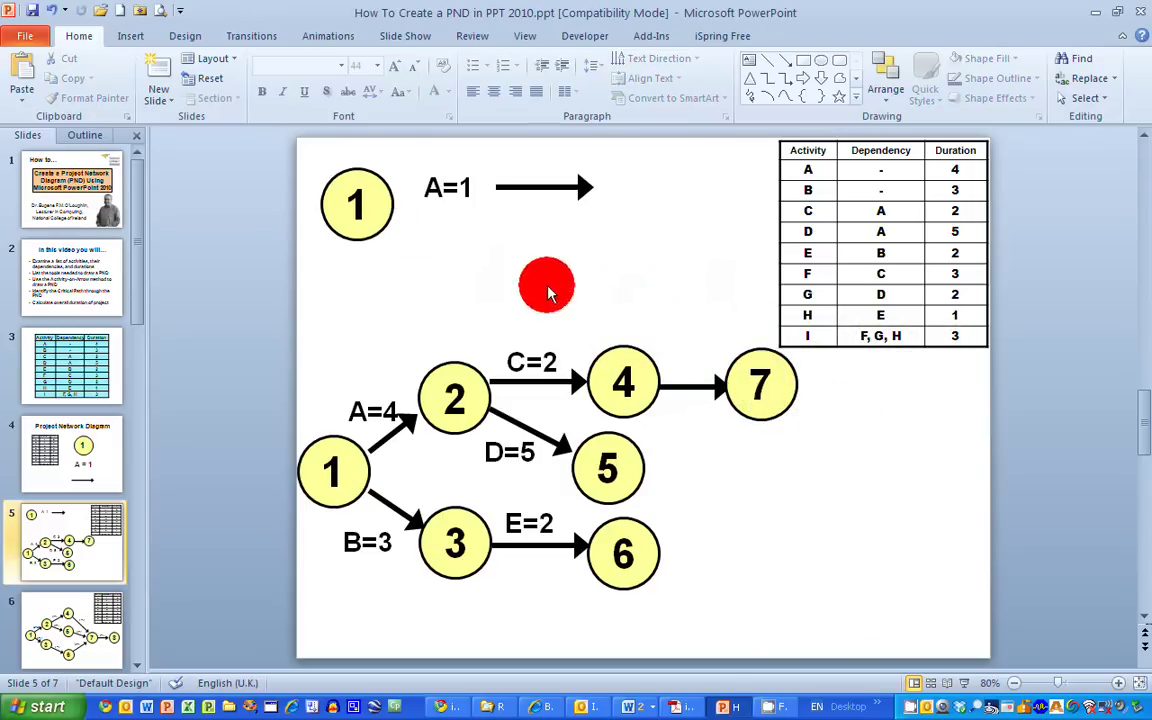
# - Label the arrow from node 4 to node 7 as F=3
pyautogui.click(546, 190)
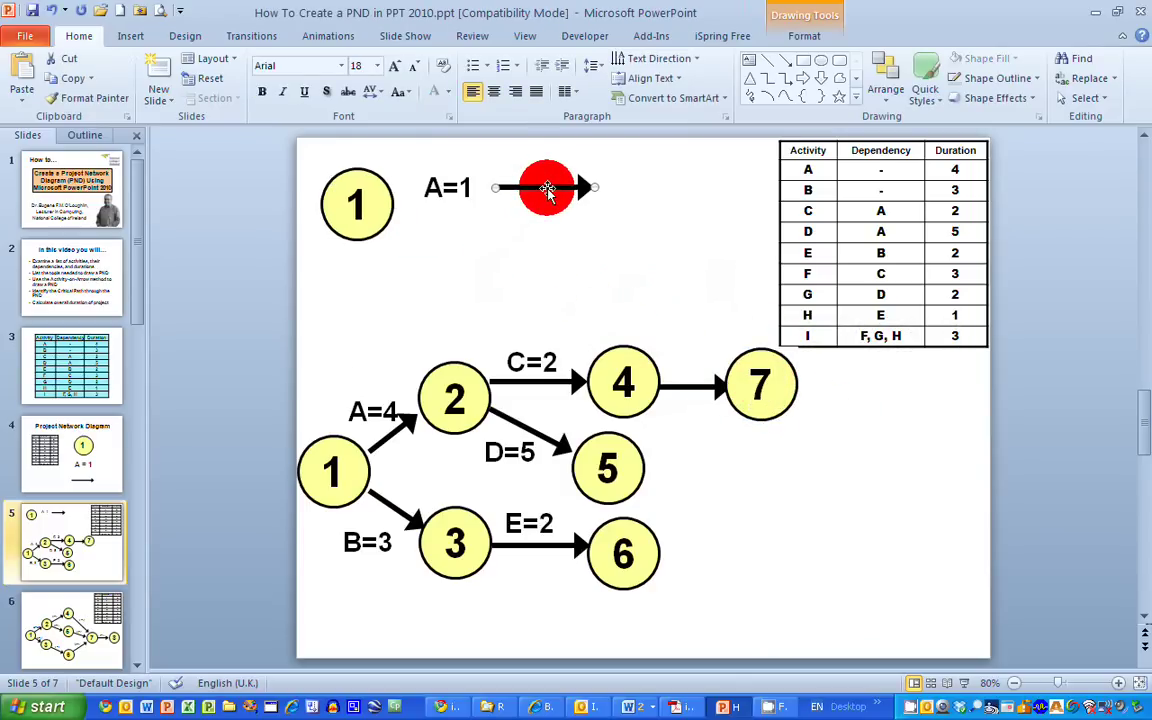
pyautogui.click(490, 172)
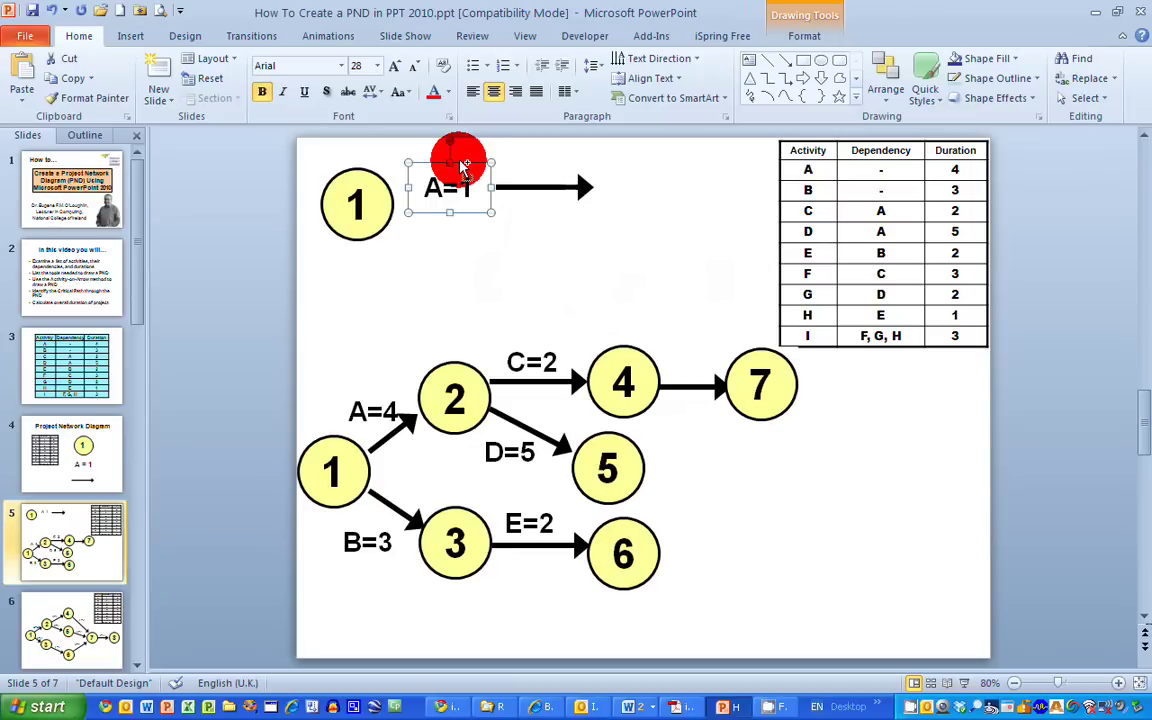
pyautogui.hotkey('ctrl', 'v')
pyautogui.moveTo(474, 172); pyautogui.dragTo(666, 355)
pyautogui.write('F=3')
pyautogui.click(746, 447)
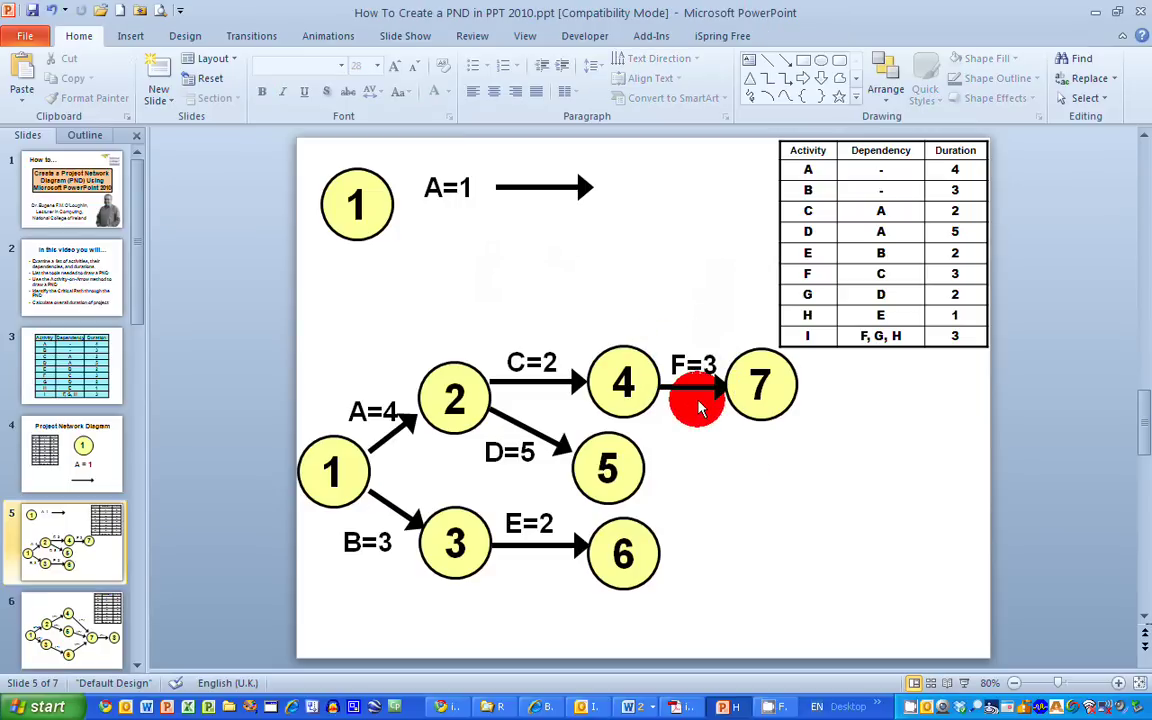
pyautogui.click(521, 188)
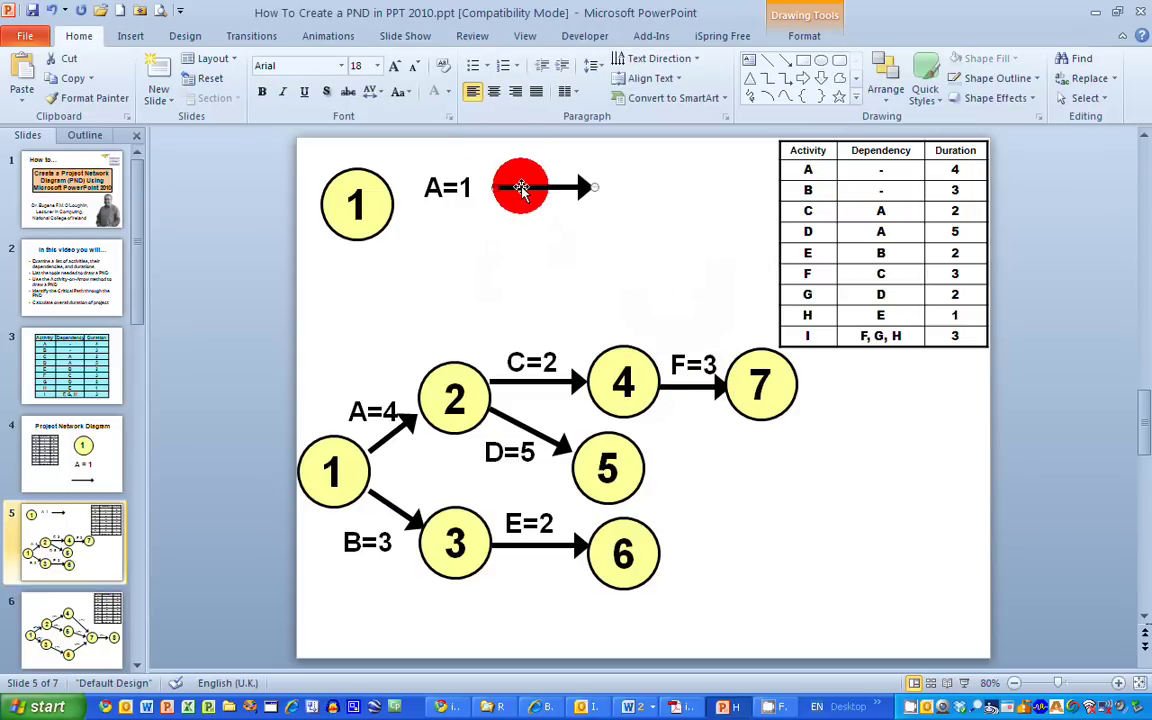
# - Add an arrow out of node 5 leading to a new circle numbered 8
pyautogui.moveTo(521, 188); pyautogui.dragTo(738, 468)
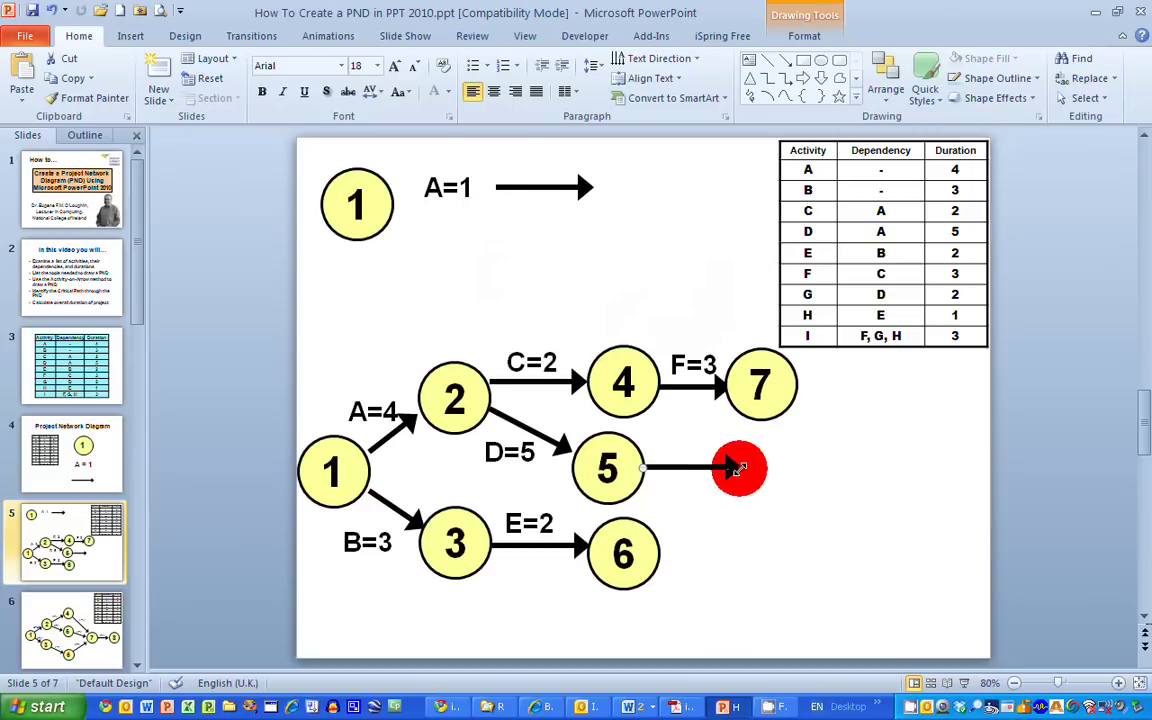
pyautogui.click(387, 196)
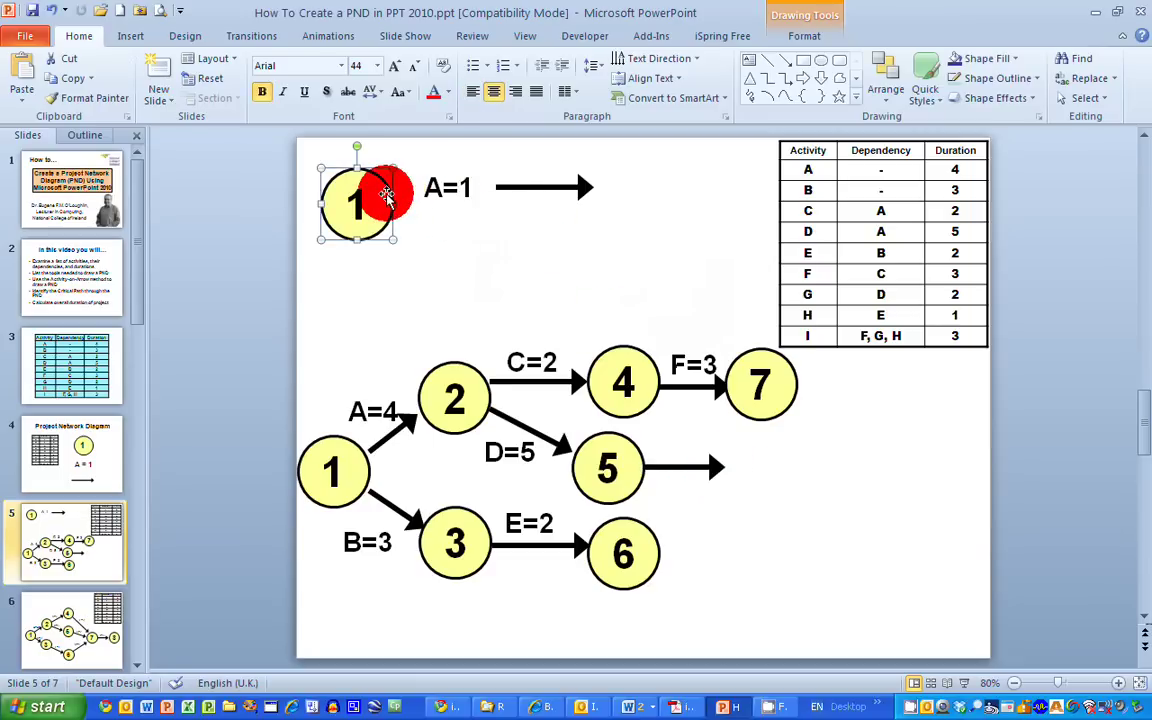
pyautogui.hotkey('ctrl', 'd')
pyautogui.moveTo(387, 196); pyautogui.dragTo(772, 445)
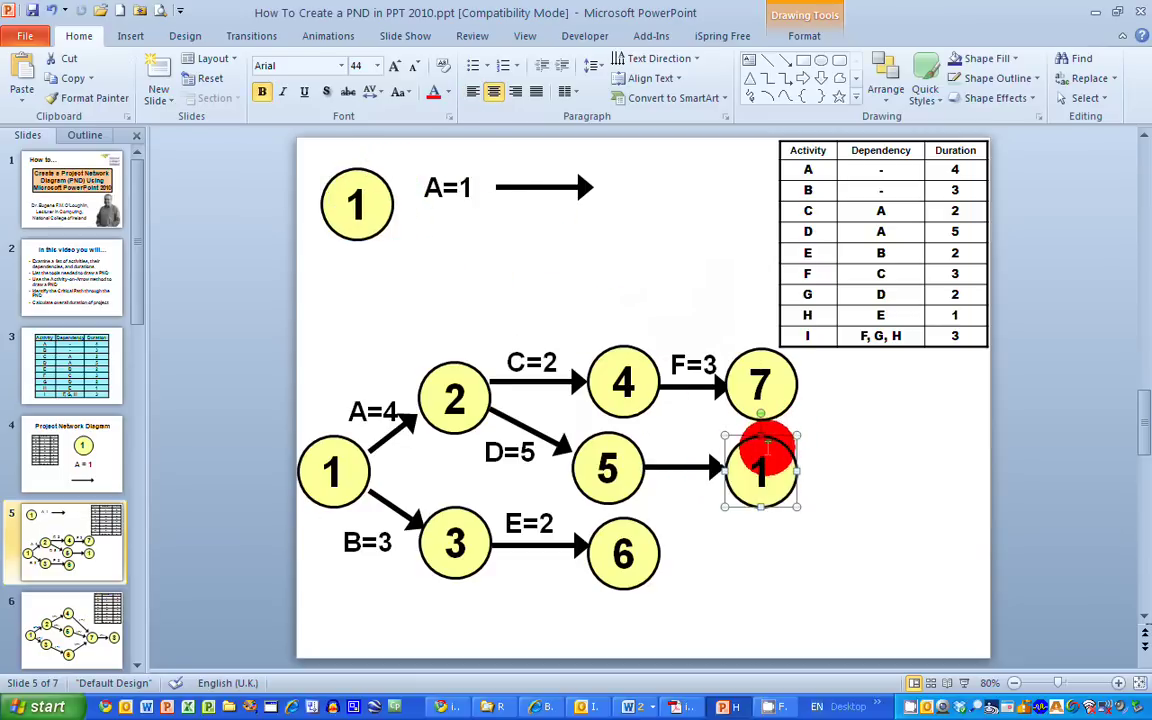
pyautogui.doubleClick(755, 465)
pyautogui.write('8')
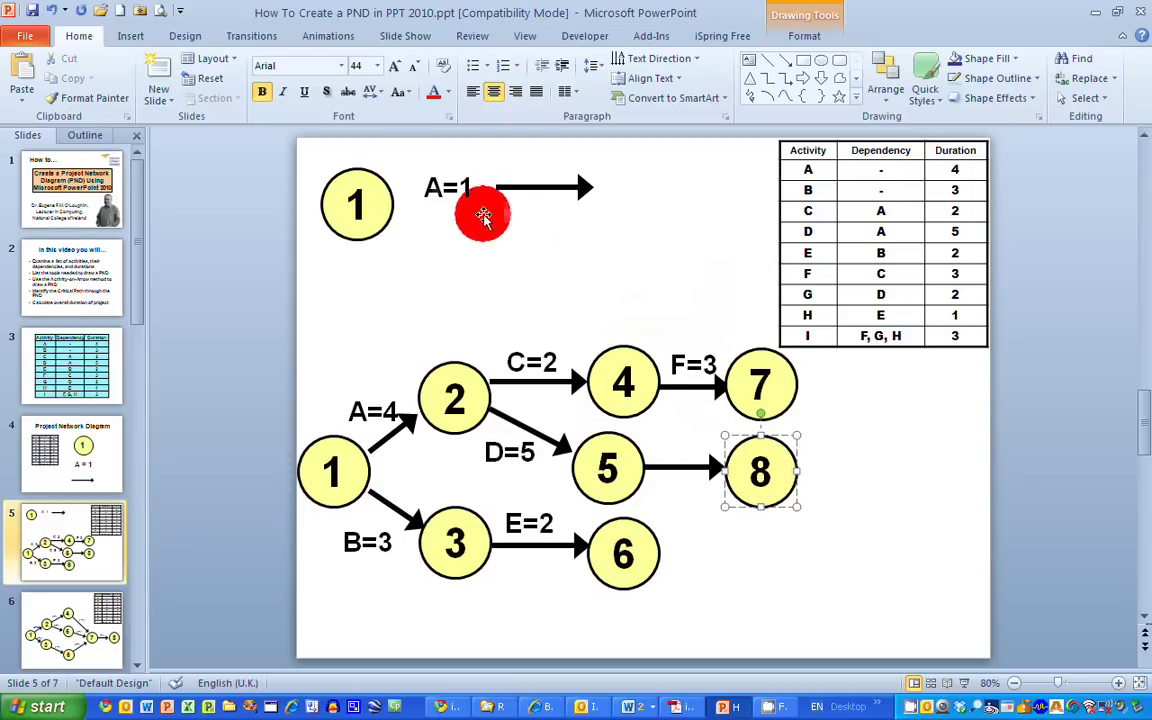
# - Label the arrow from node 5 to node 8 as G=2
pyautogui.click(474, 166)
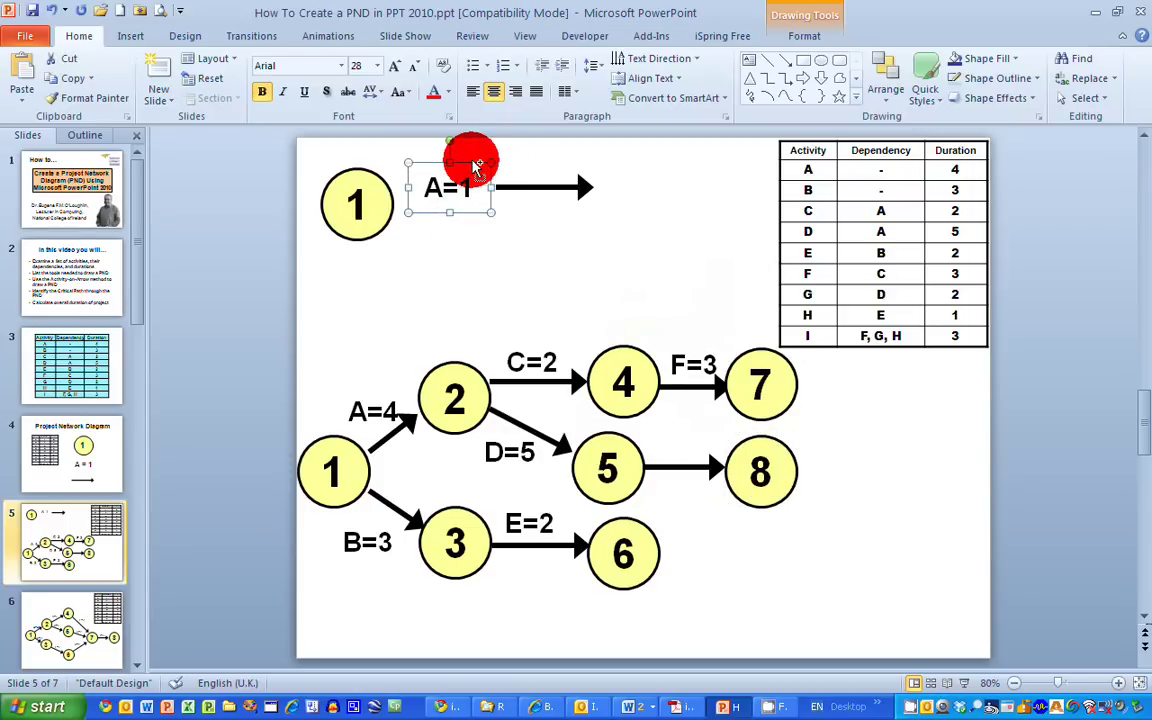
pyautogui.hotkey('ctrl', 'd')
pyautogui.moveTo(471, 162); pyautogui.dragTo(694, 452)
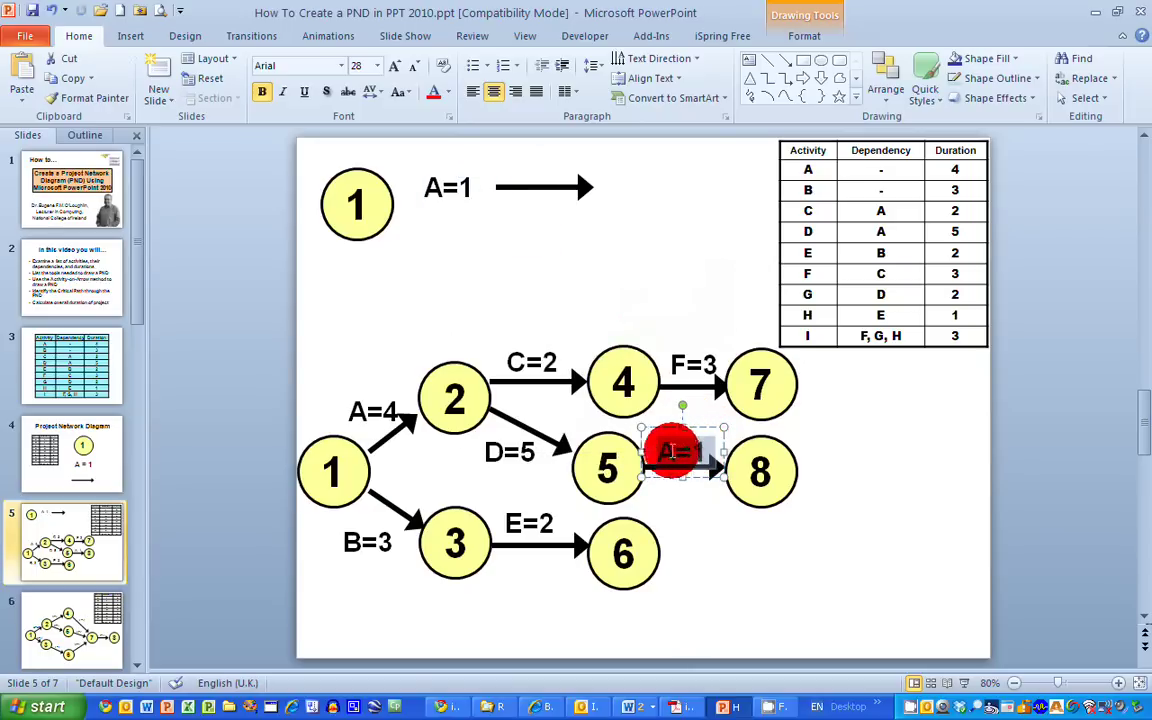
pyautogui.write('G=2')
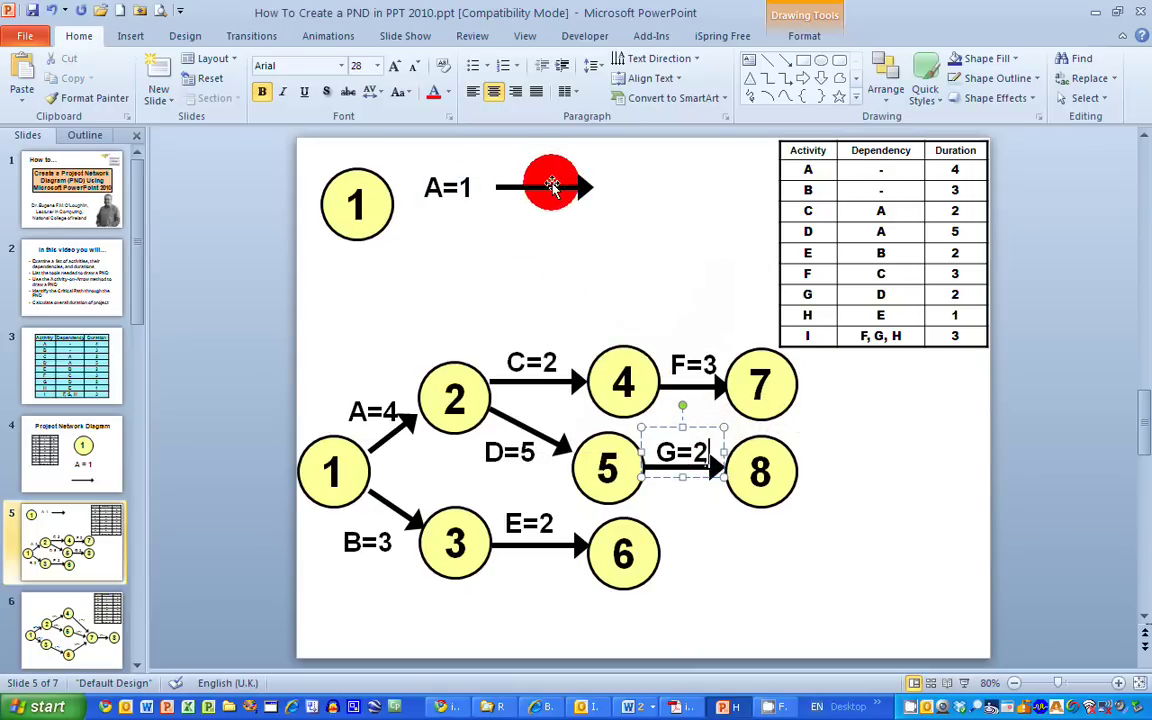
pyautogui.click(550, 190)
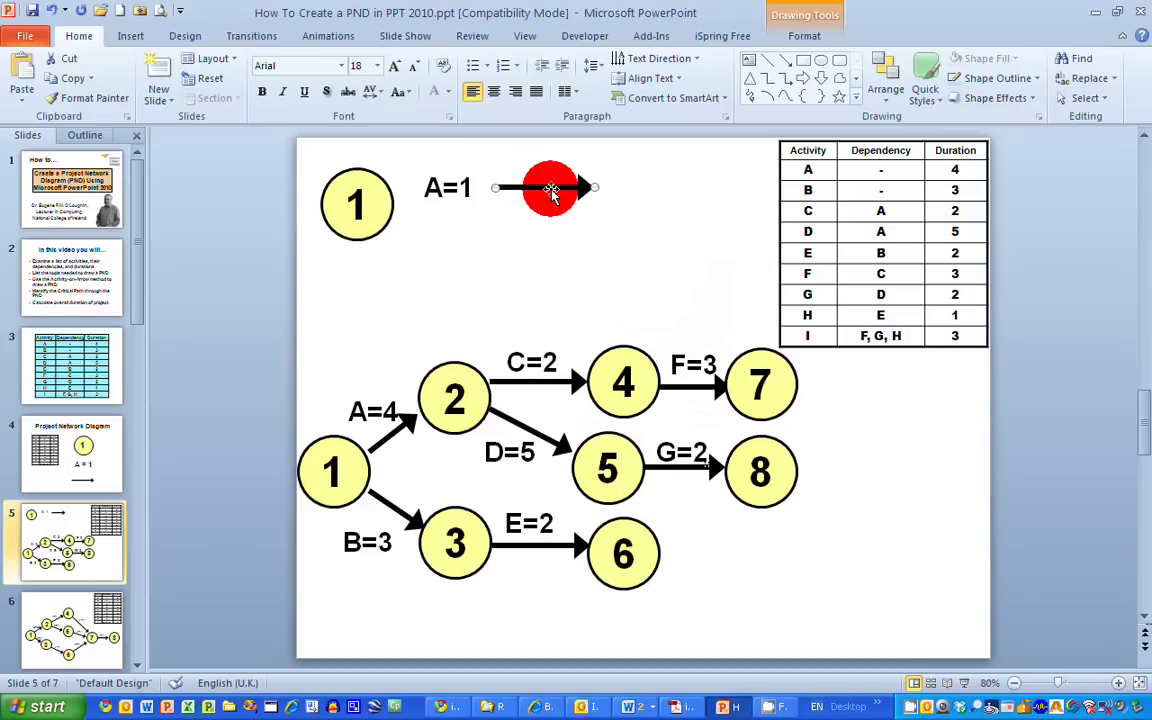
# - Add an arrow out of node 6 leading to a new circle numbered 9
pyautogui.hotkey('ctrl', 'd')
pyautogui.moveTo(542, 200); pyautogui.dragTo(730, 550)
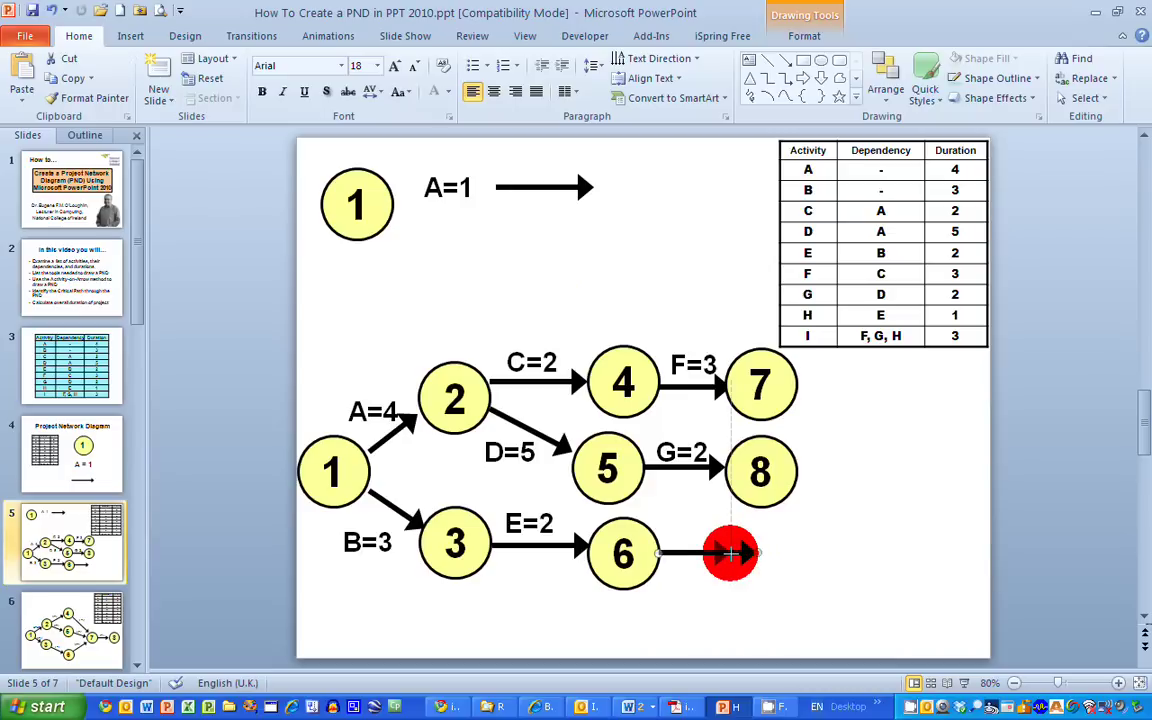
pyautogui.click(432, 187)
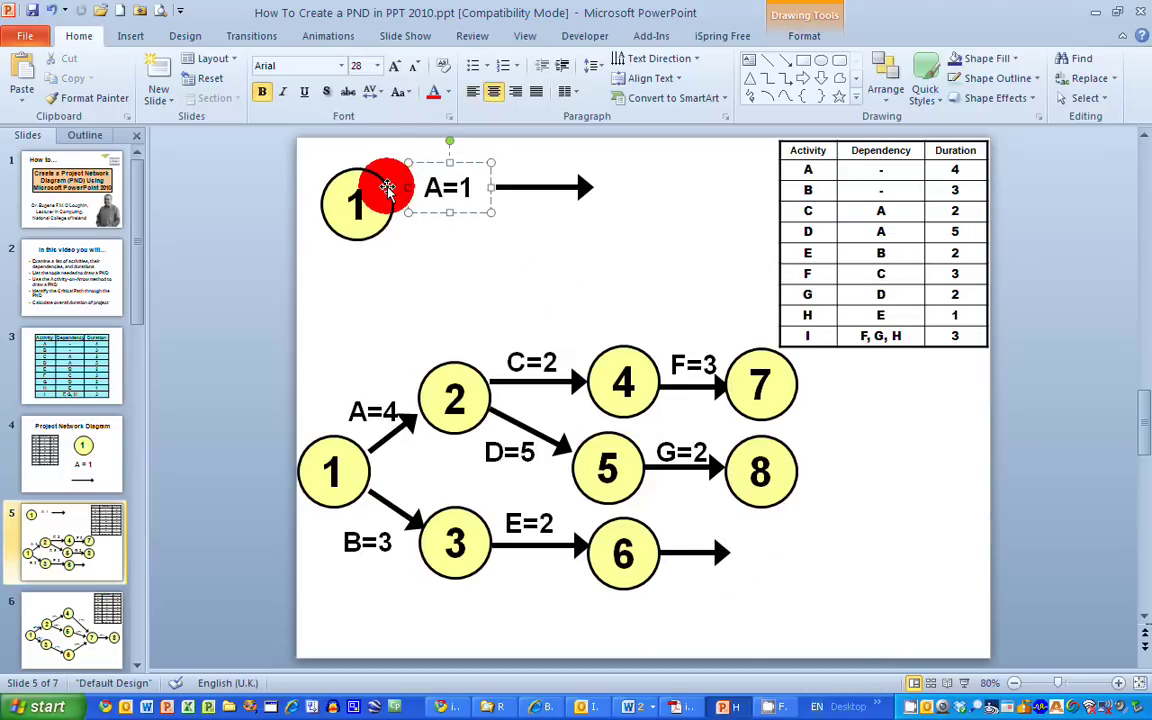
pyautogui.click(388, 195)
pyautogui.hotkey('ctrl', 'd')
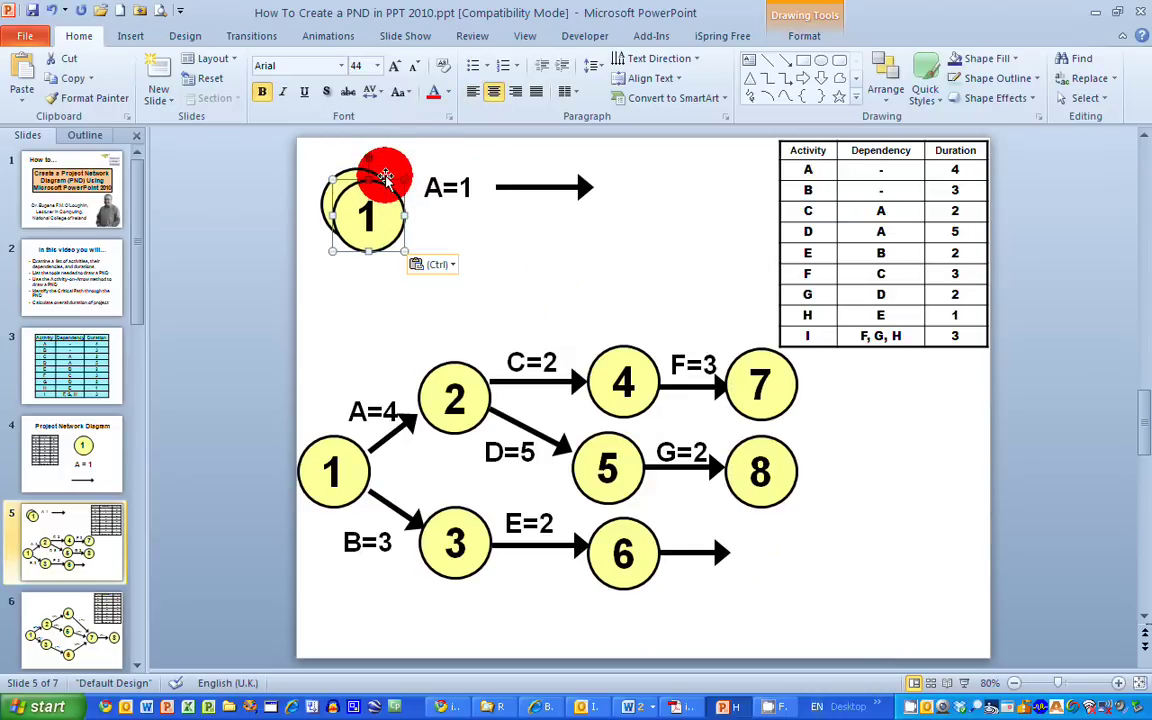
pyautogui.moveTo(385, 178); pyautogui.dragTo(778, 524)
pyautogui.doubleClick(768, 552)
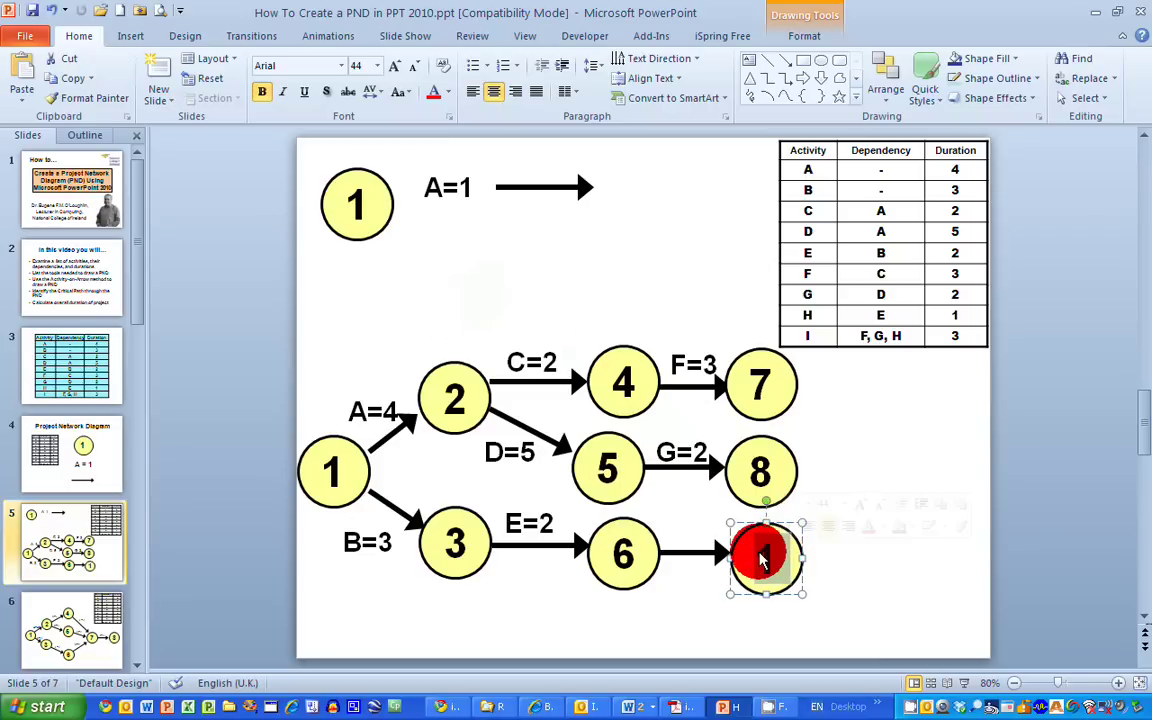
pyautogui.write('9')
pyautogui.click(823, 519)
# - Label the arrow from node 6 to node 9 as H=1
pyautogui.click(455, 164)
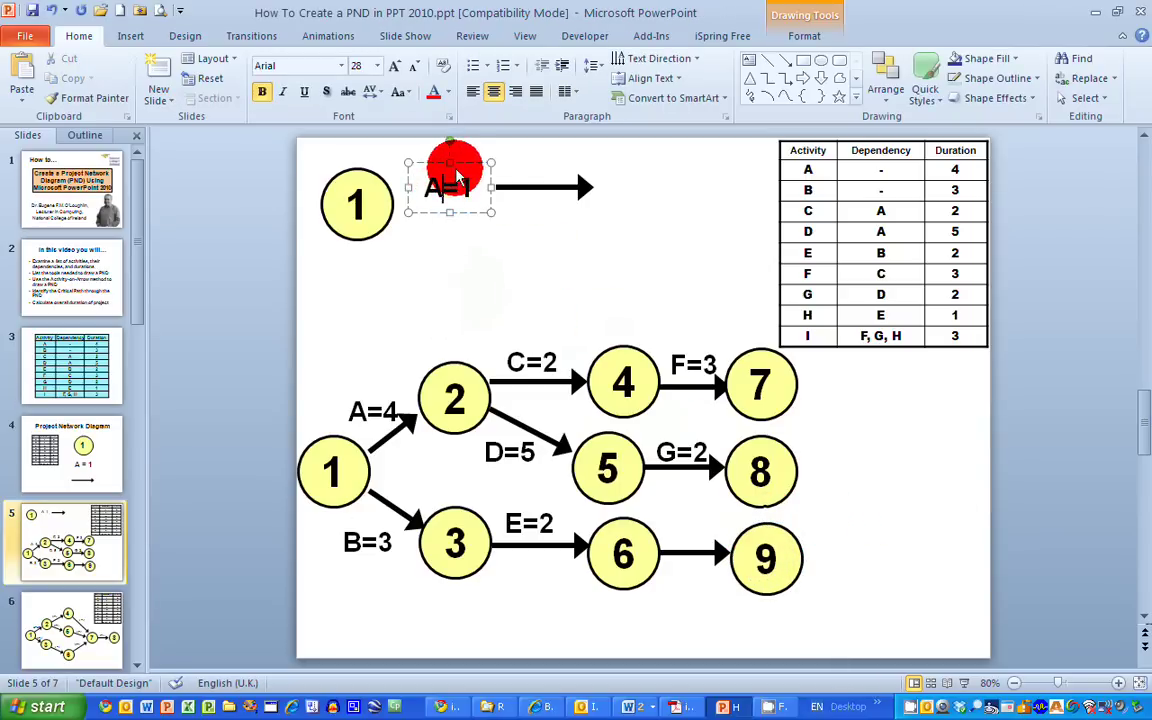
pyautogui.hotkey('ctrl', 'v')
pyautogui.moveTo(457, 164); pyautogui.dragTo(707, 521)
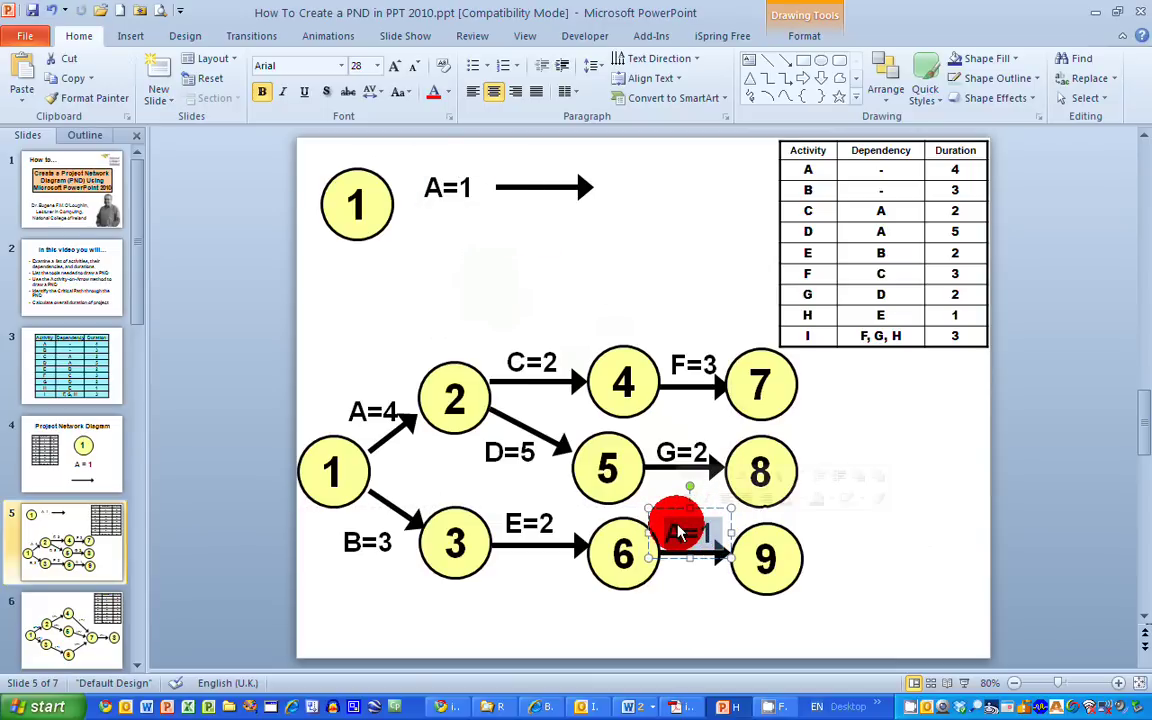
pyautogui.write('H=1')
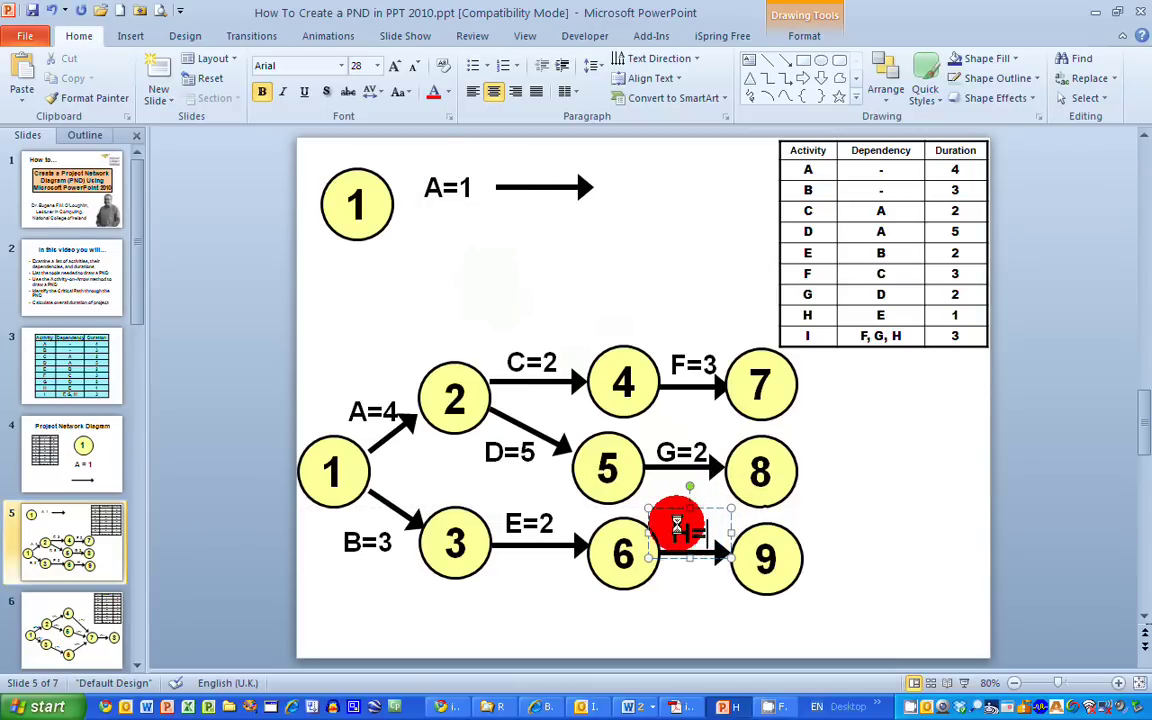
pyautogui.click(836, 514)
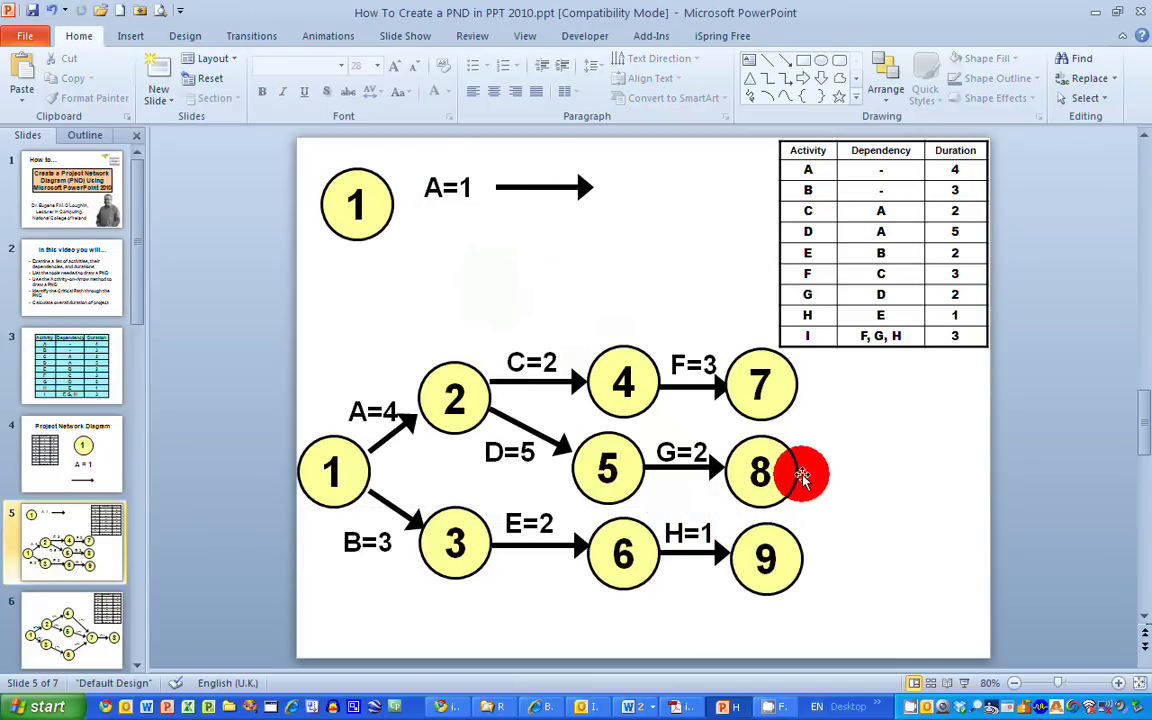